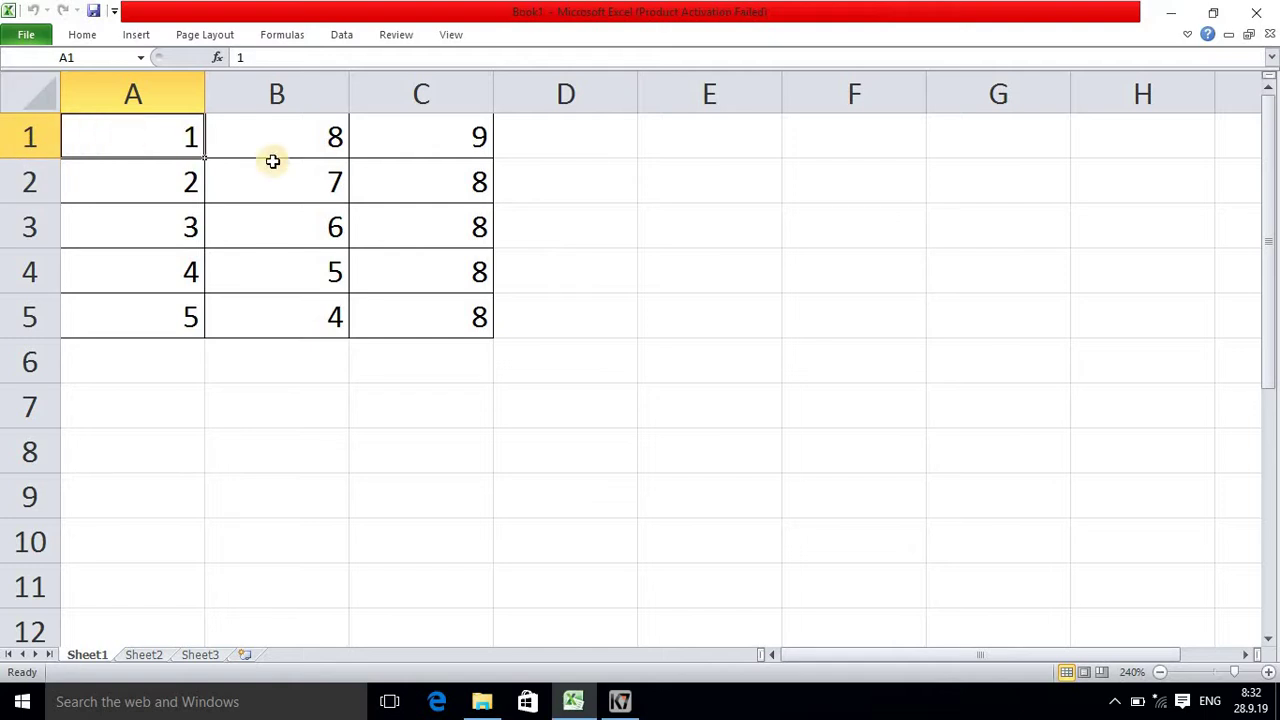
# Step: Replace the 7 in cell B2 with 8 and commit the entry
pyautogui.click(312, 197)
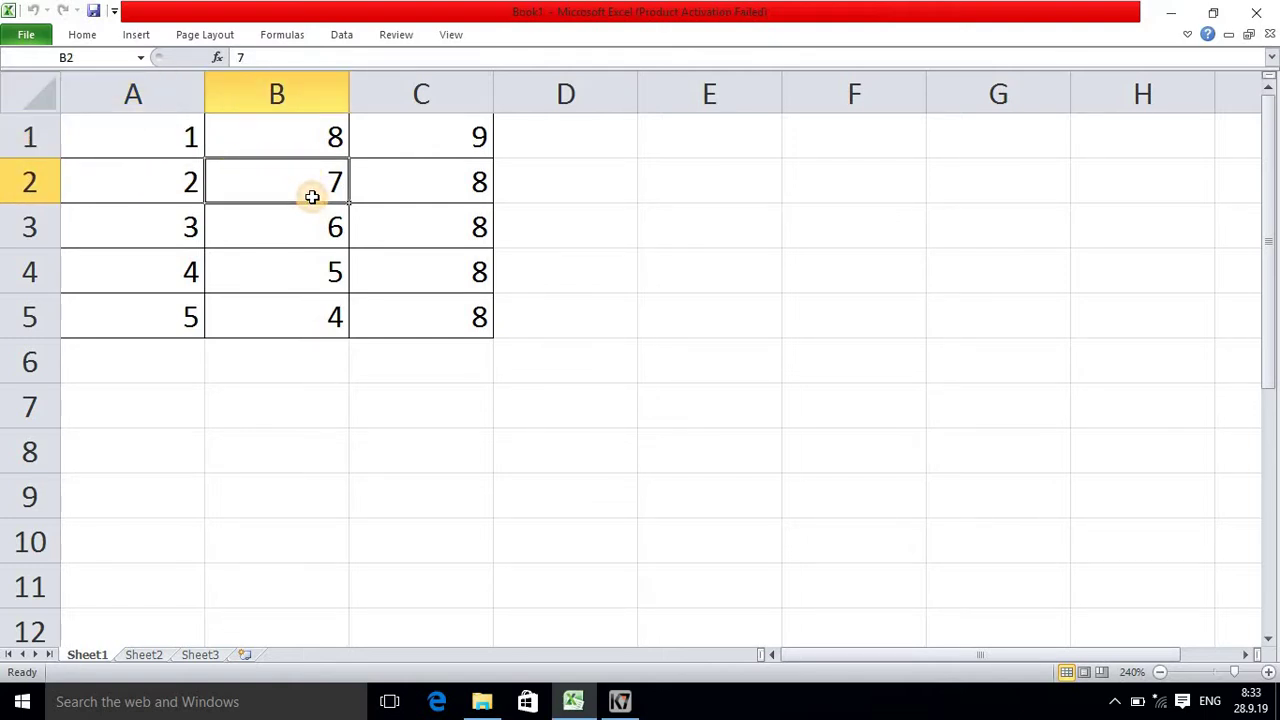
pyautogui.write('8')
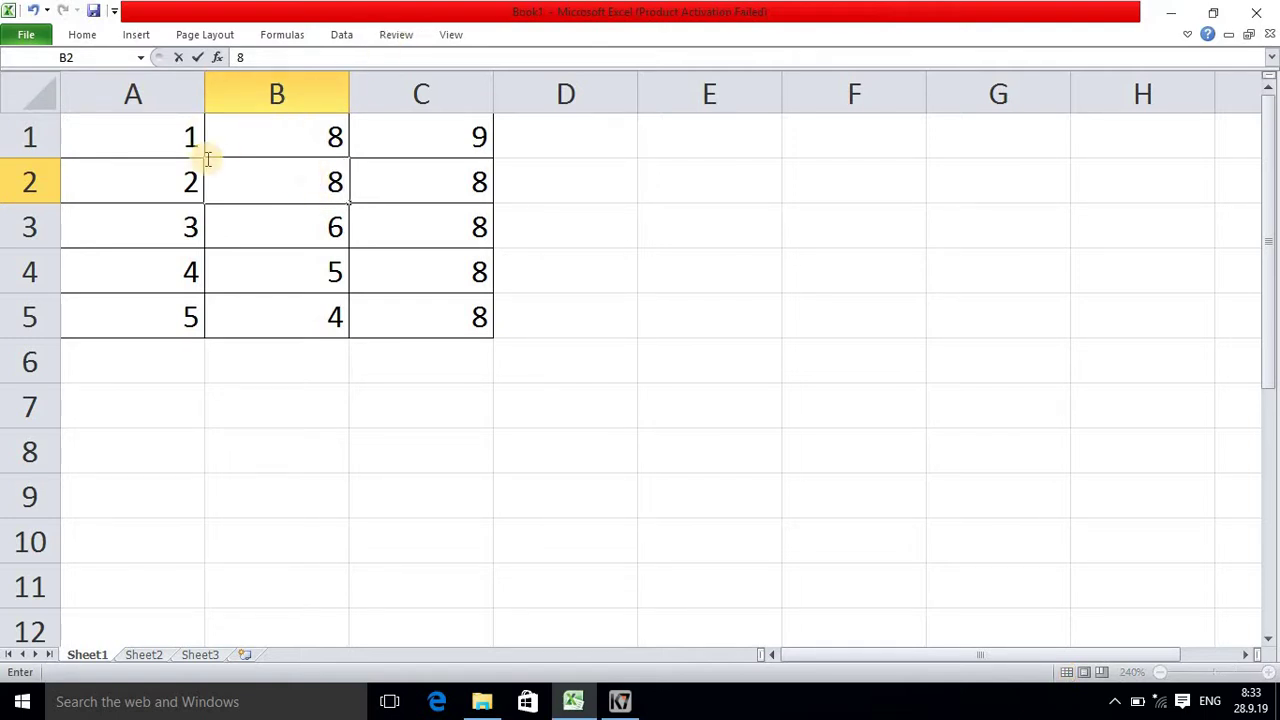
pyautogui.click(651, 307)
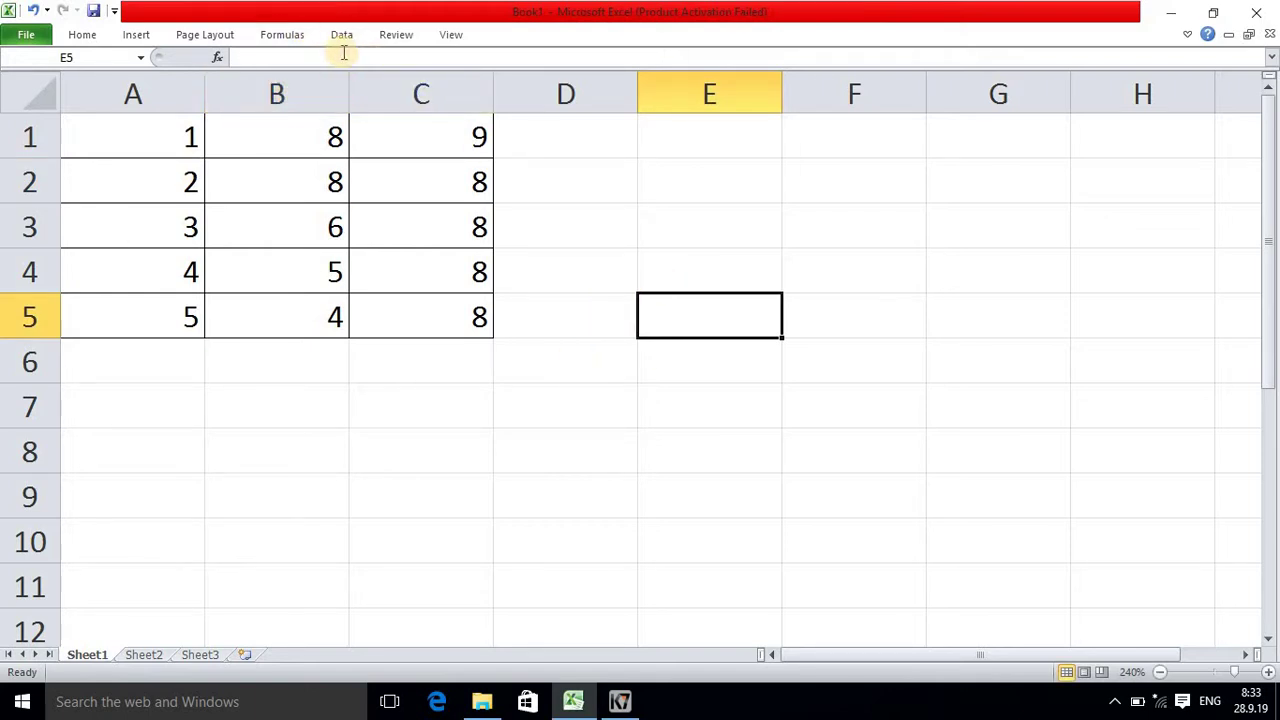
# Step: Protect Sheet1 with a confirmed password, allowing only cell selection
pyautogui.click(395, 34)
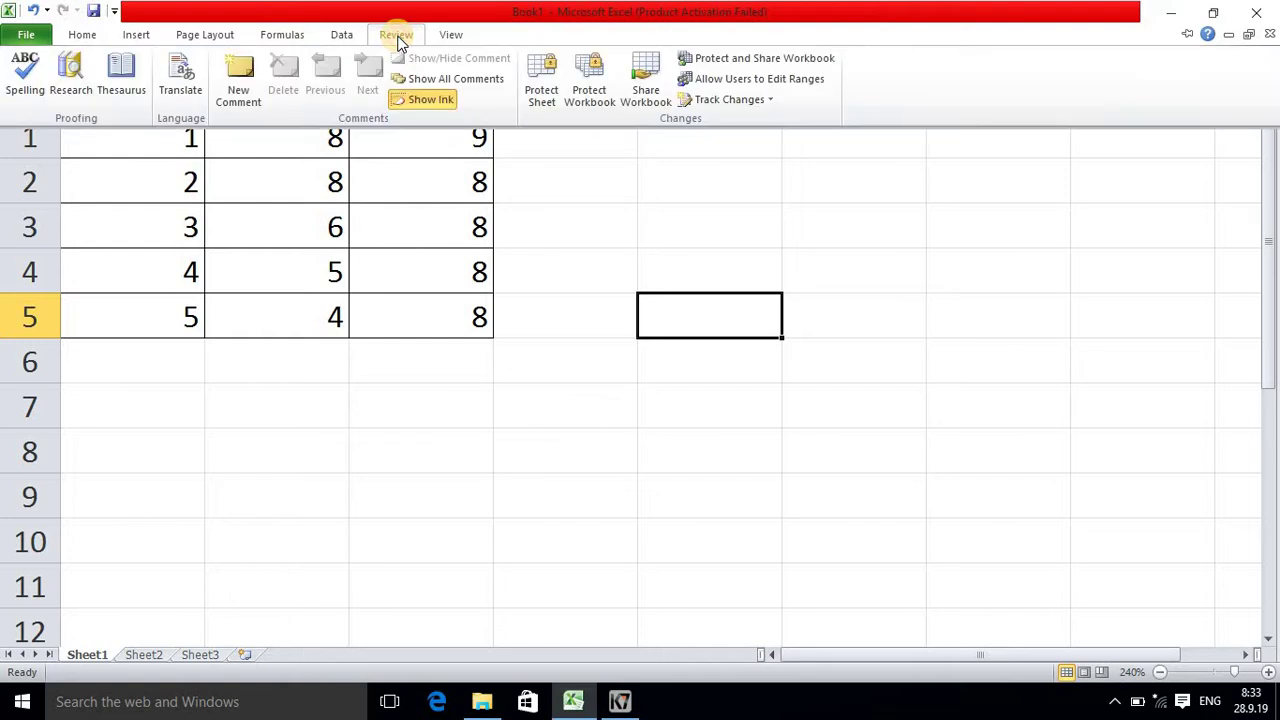
pyautogui.click(541, 80)
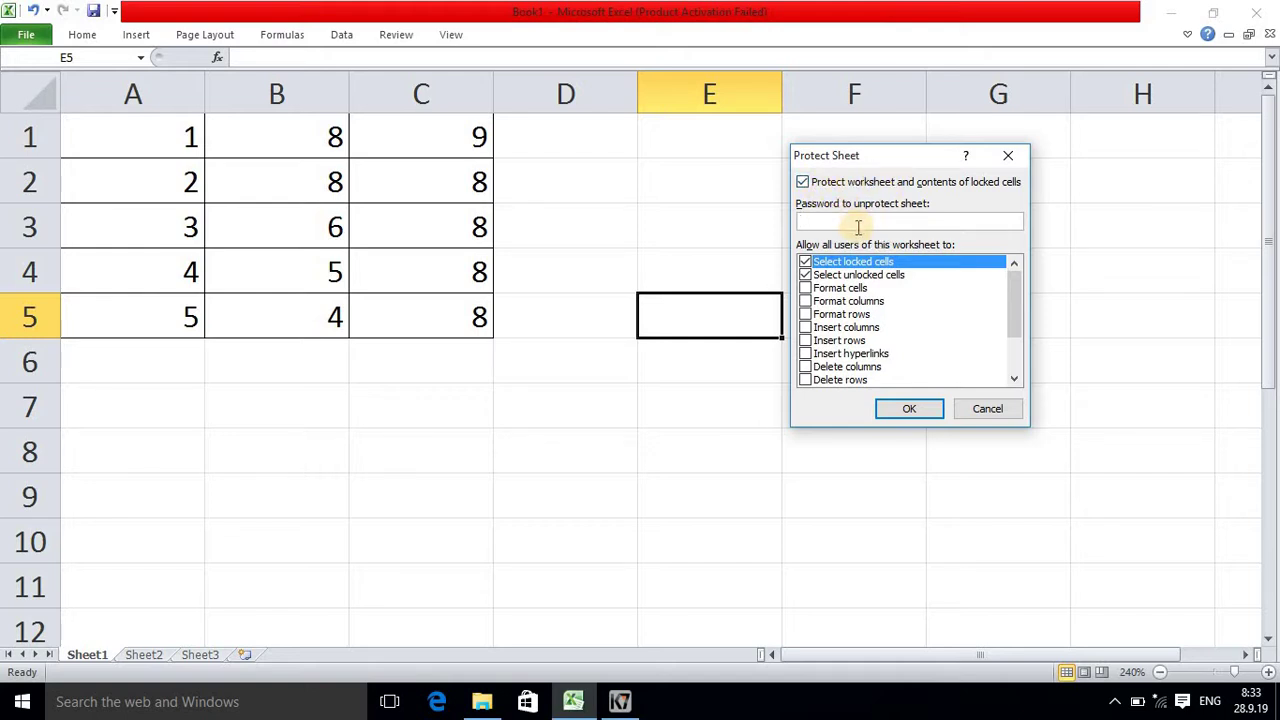
pyautogui.click(918, 407)
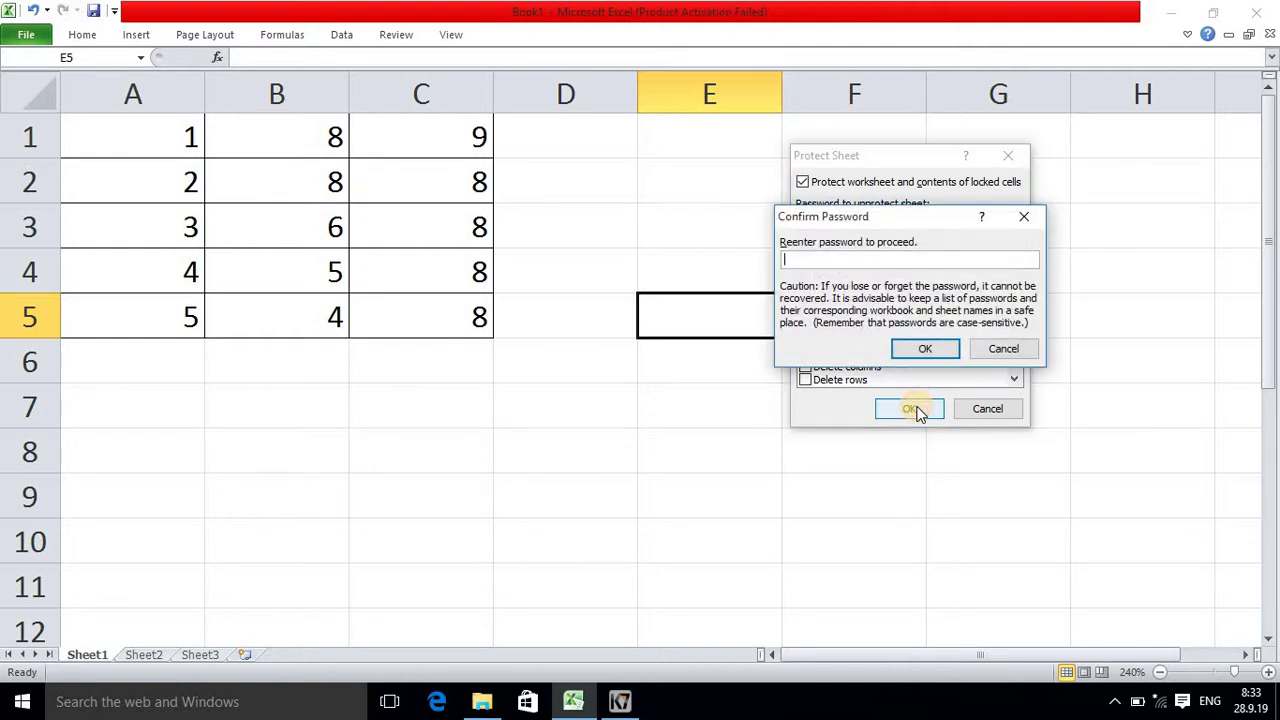
pyautogui.click(923, 349)
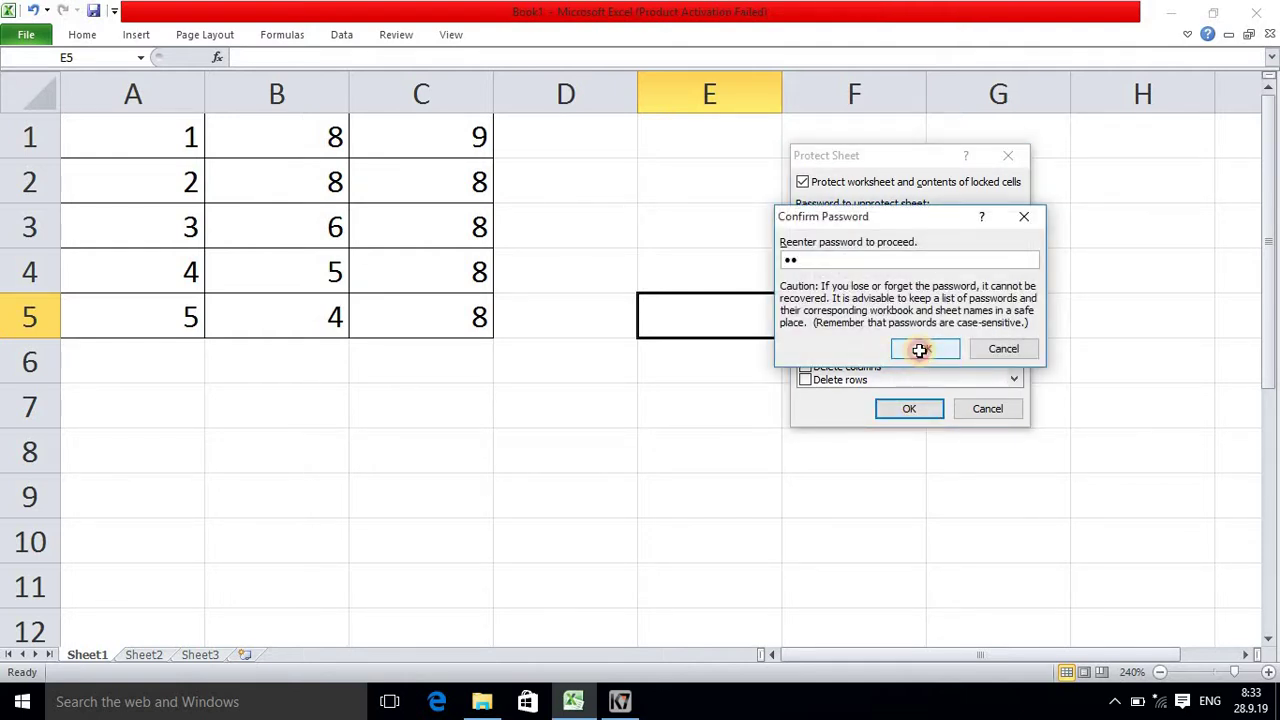
# Step: Try editing B1 and E7 and dismiss the read-only warnings each time
pyautogui.click(317, 146)
pyautogui.doubleClick(330, 150)
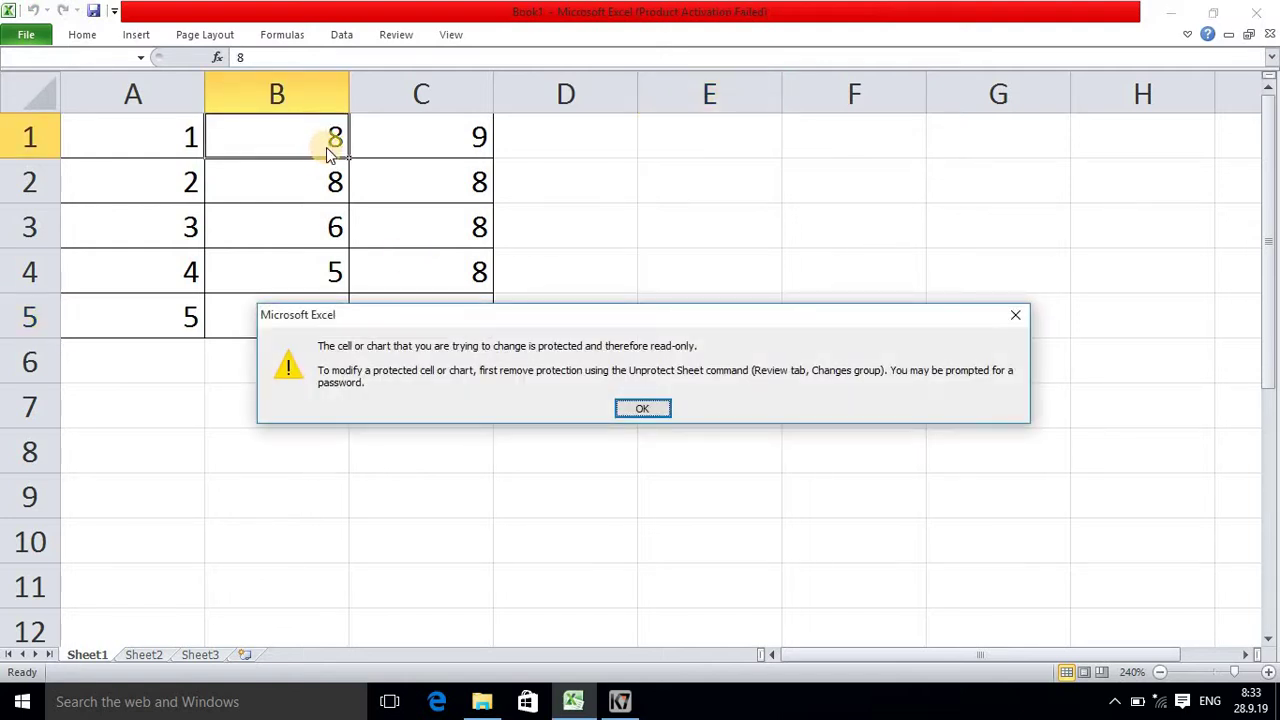
pyautogui.click(643, 409)
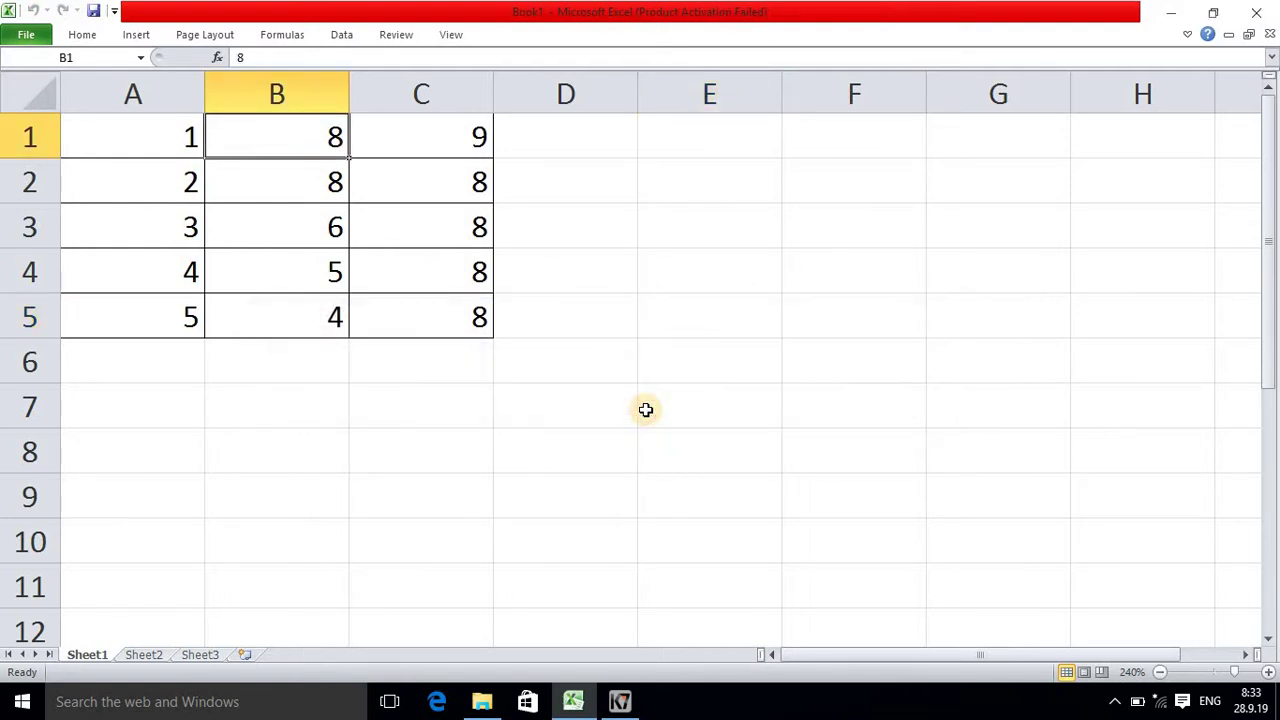
pyautogui.doubleClick(646, 412)
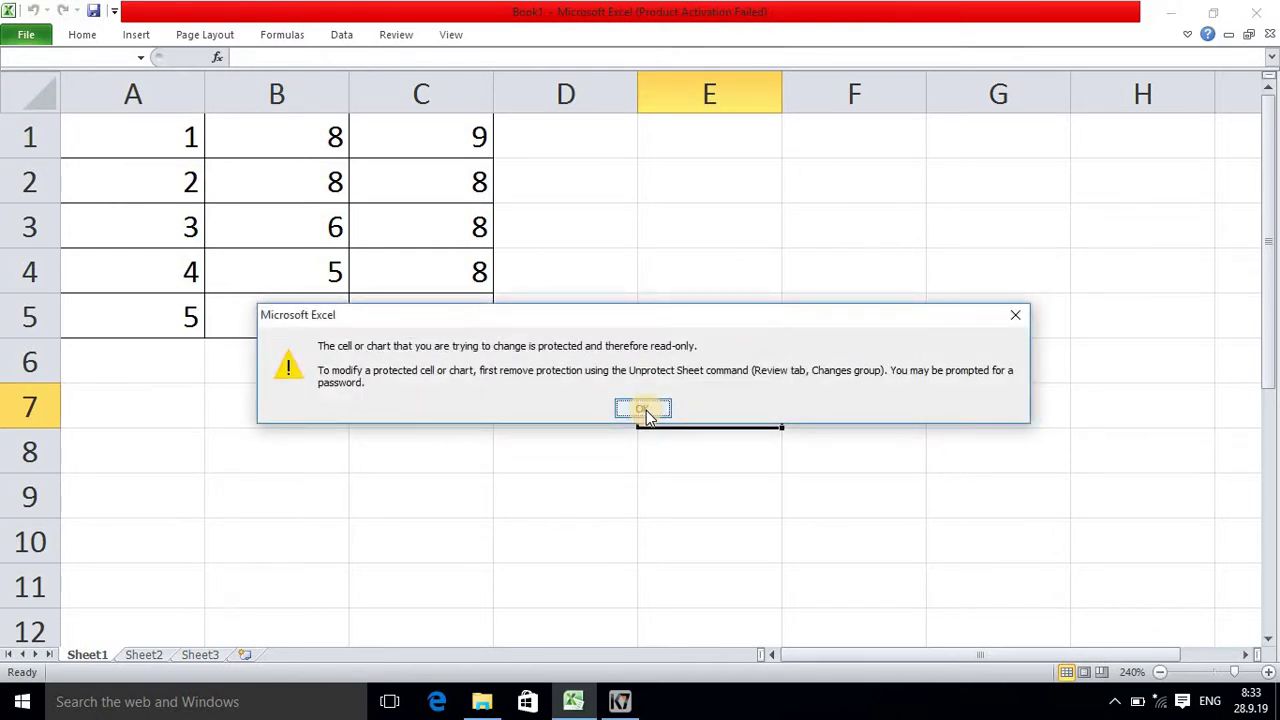
pyautogui.click(643, 410)
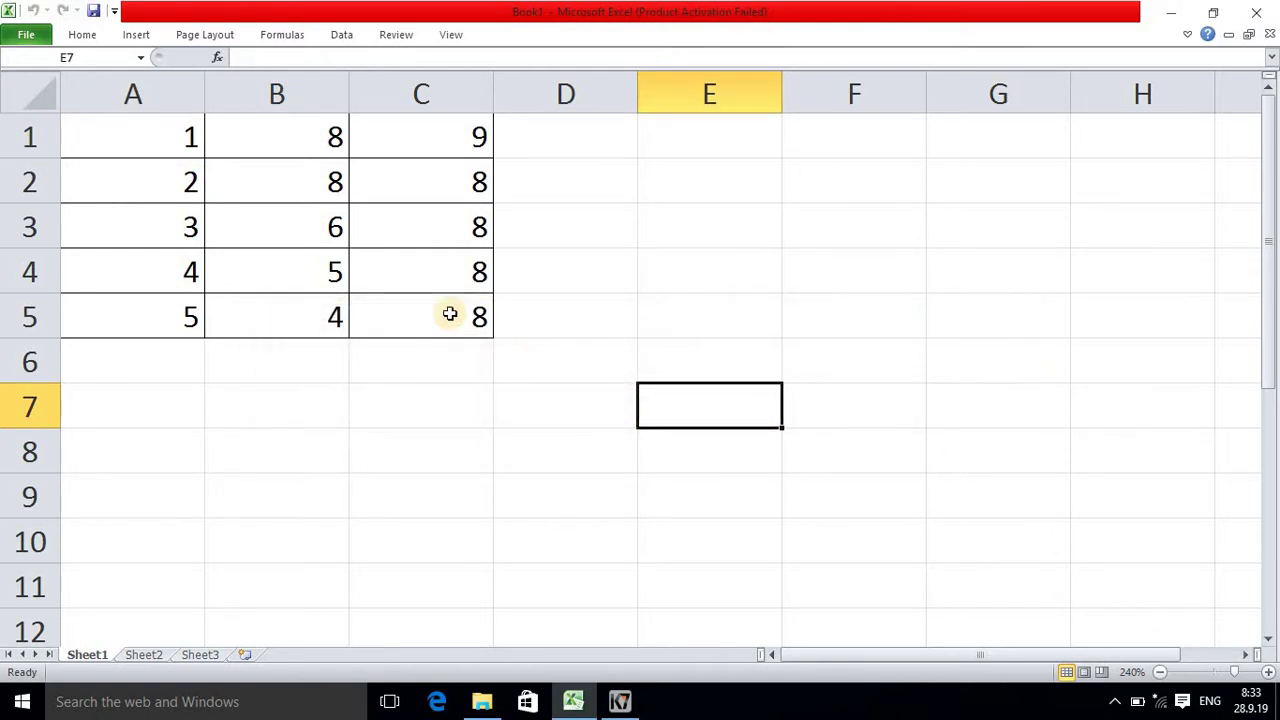
# Step: Unprotect Sheet1 by entering the sheet password
pyautogui.click(397, 36)
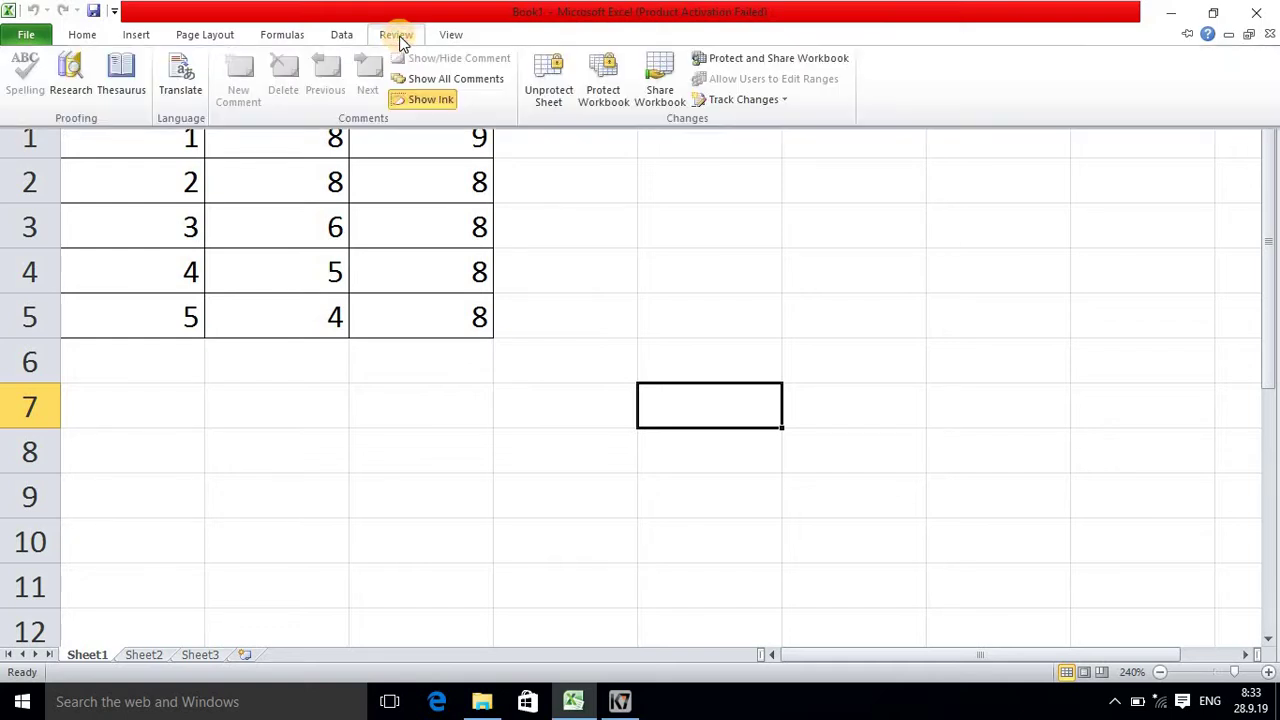
pyautogui.click(547, 80)
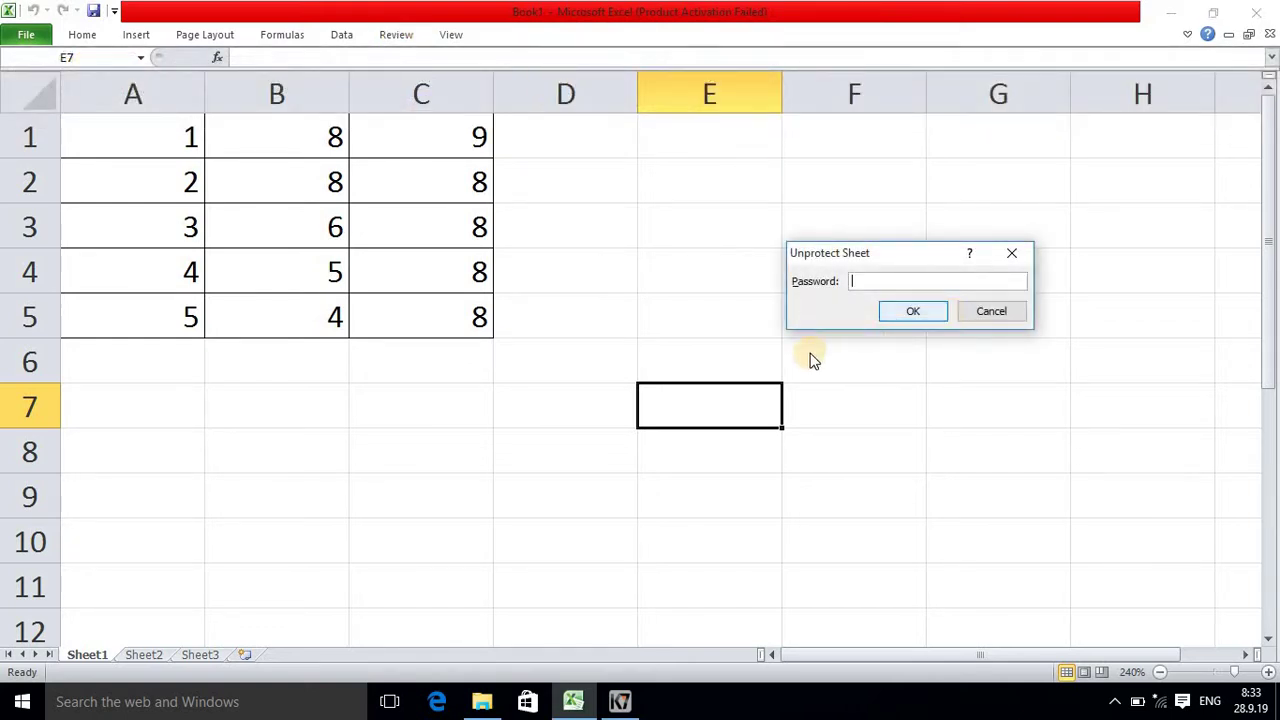
pyautogui.write('12')
pyautogui.click(911, 312)
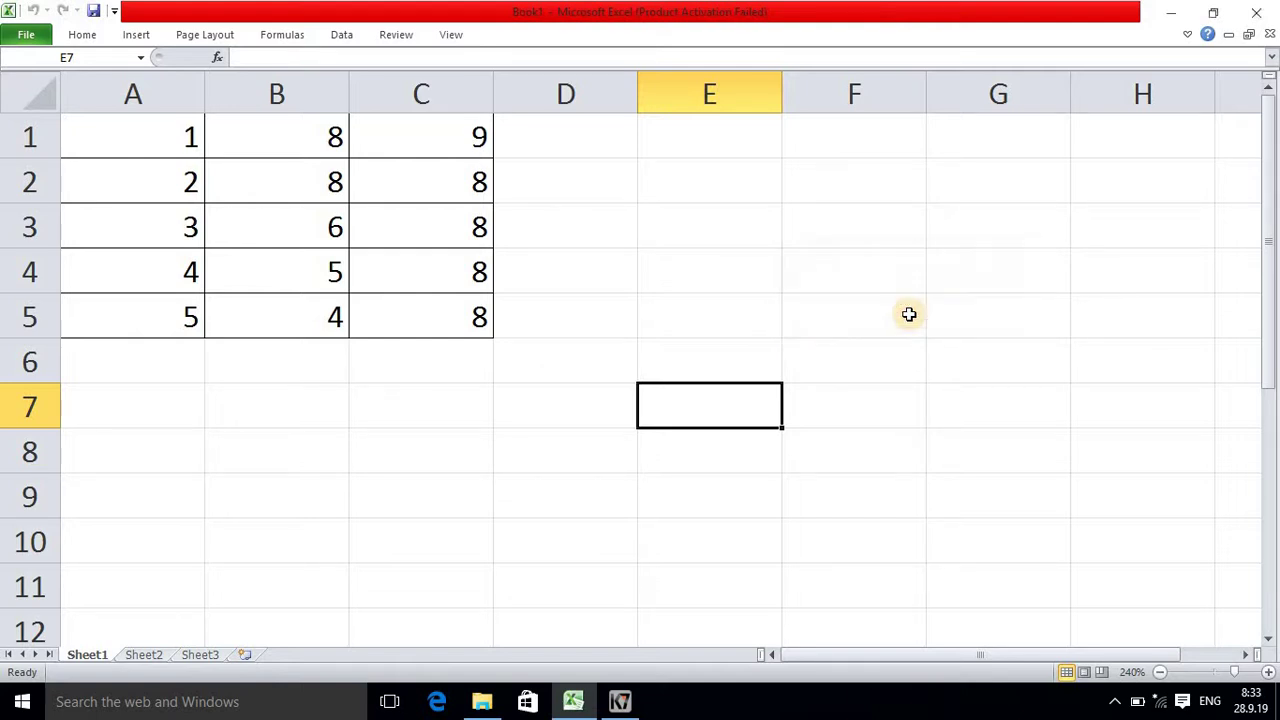
# Step: Replace the 8 in cell C3 with 78 and commit it
pyautogui.click(414, 220)
pyautogui.press('BackSpace')
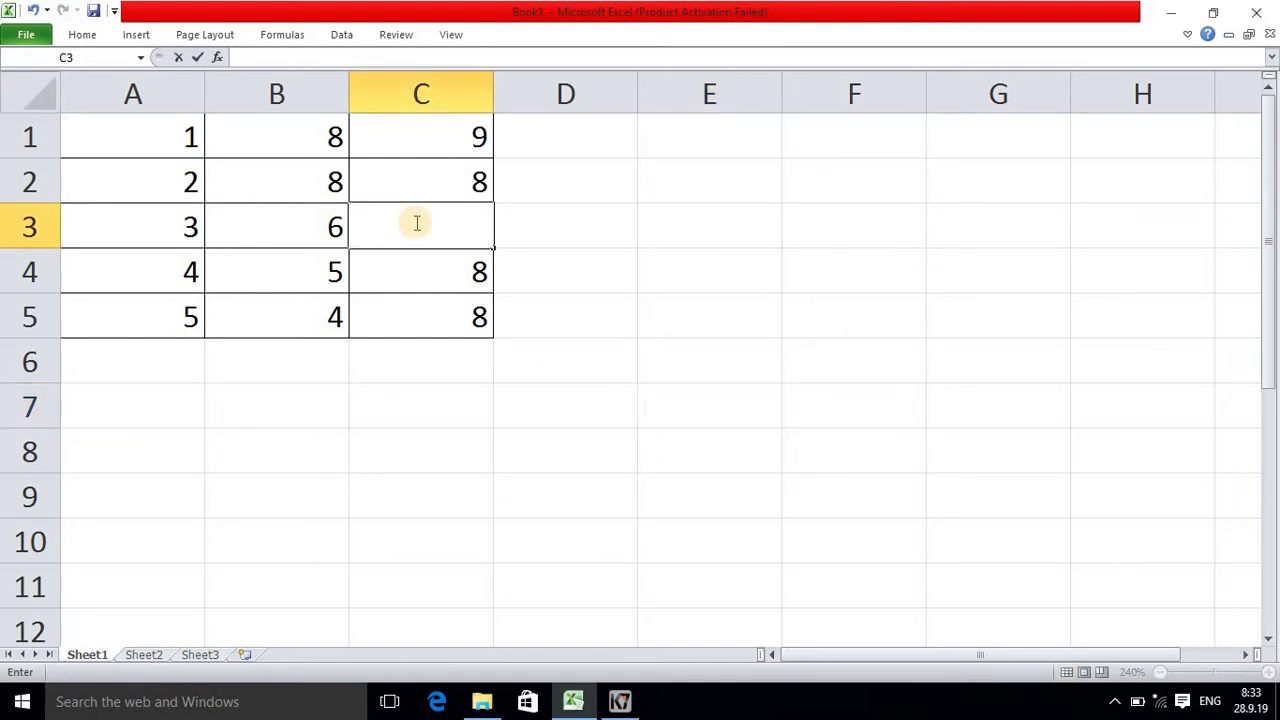
pyautogui.write('78')
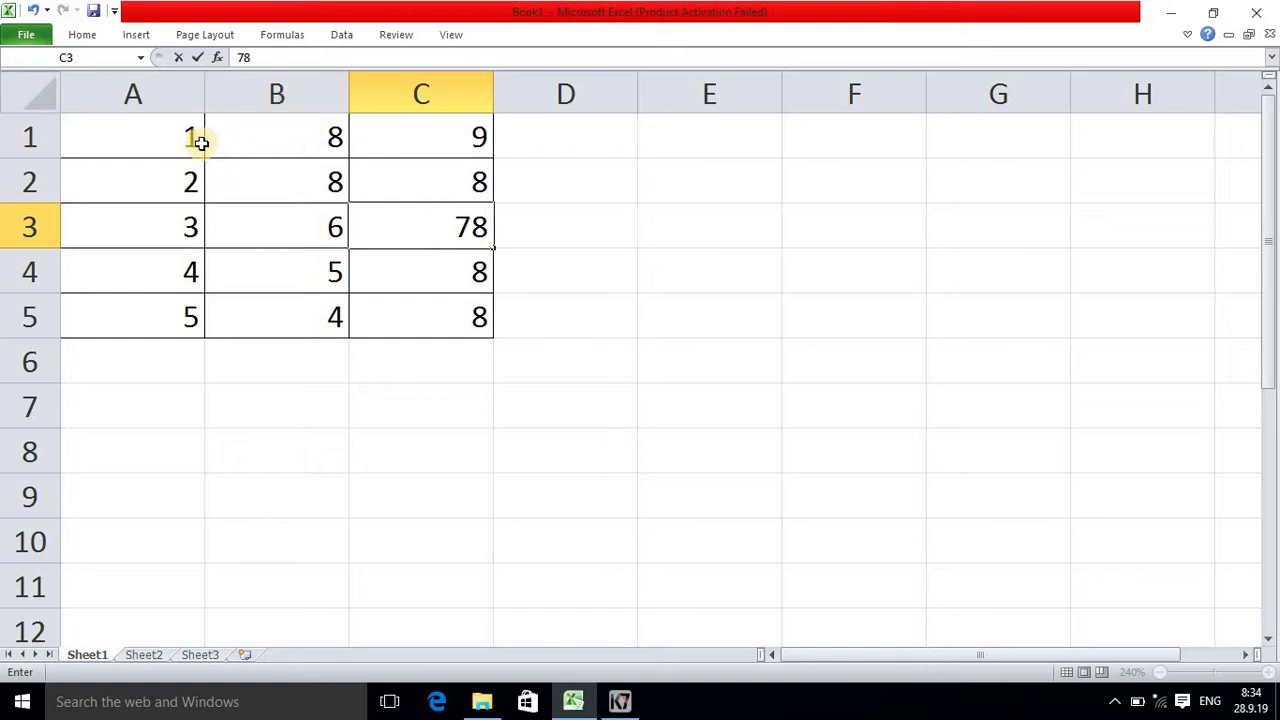
pyautogui.moveTo(154, 134); pyautogui.dragTo(165, 315)
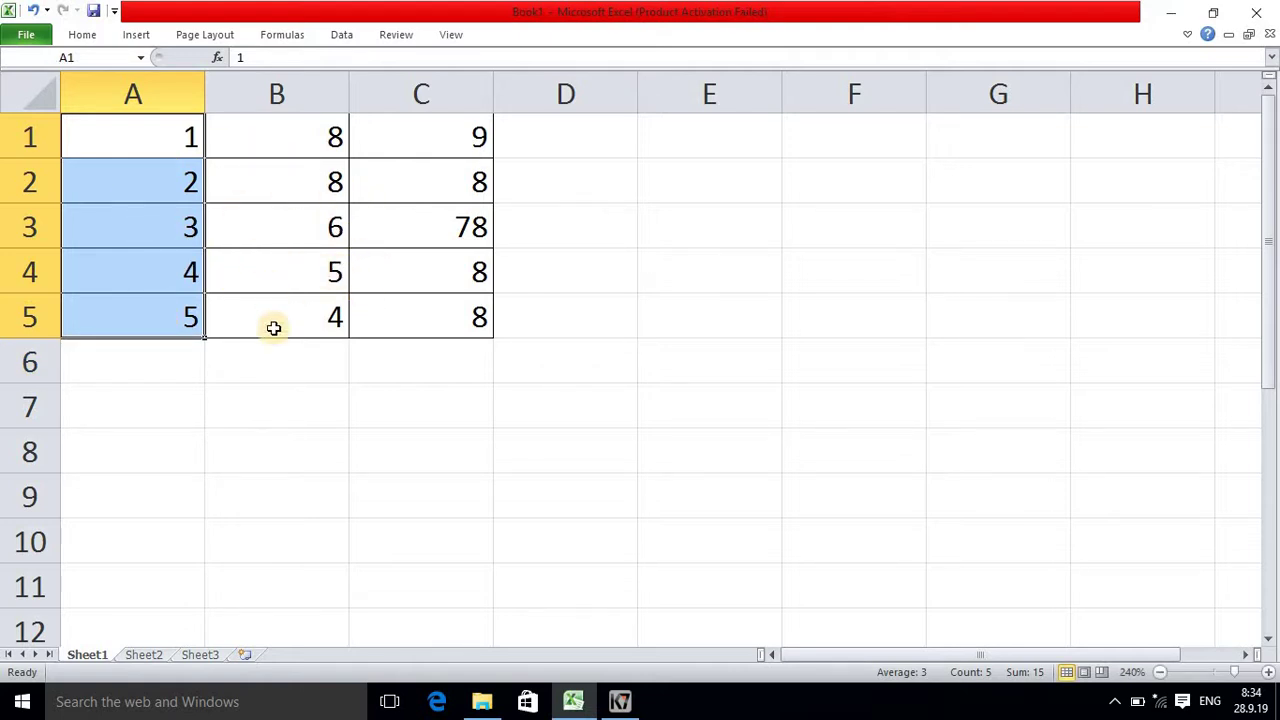
# Step: Select the whole worksheet and clear the Locked option for every cell
pyautogui.click(264, 384)
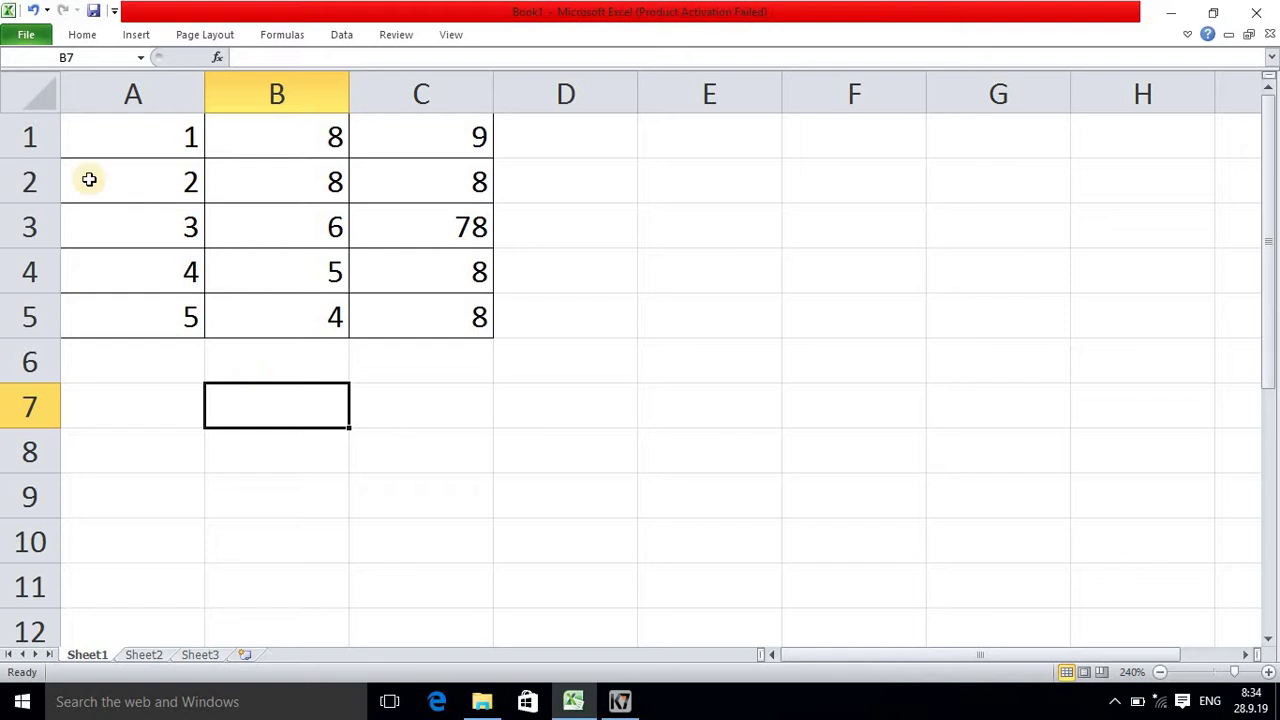
pyautogui.click(46, 101)
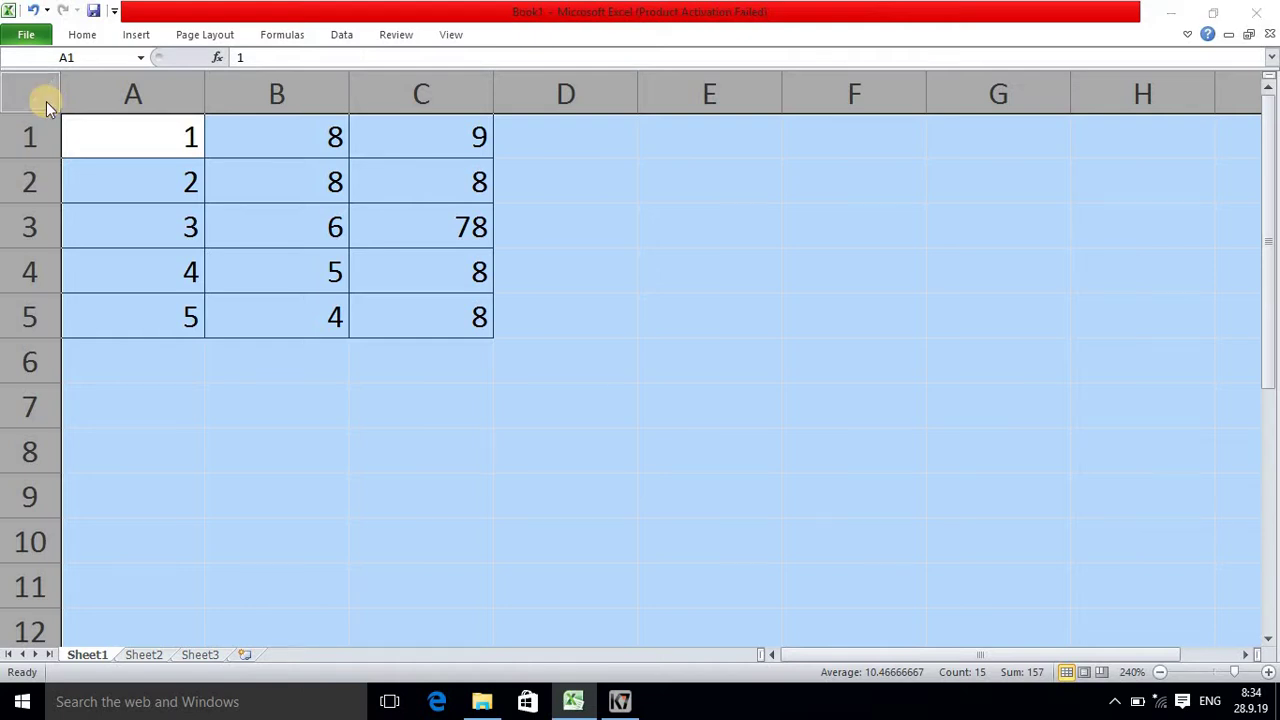
pyautogui.hotkey('ctrl', '1')
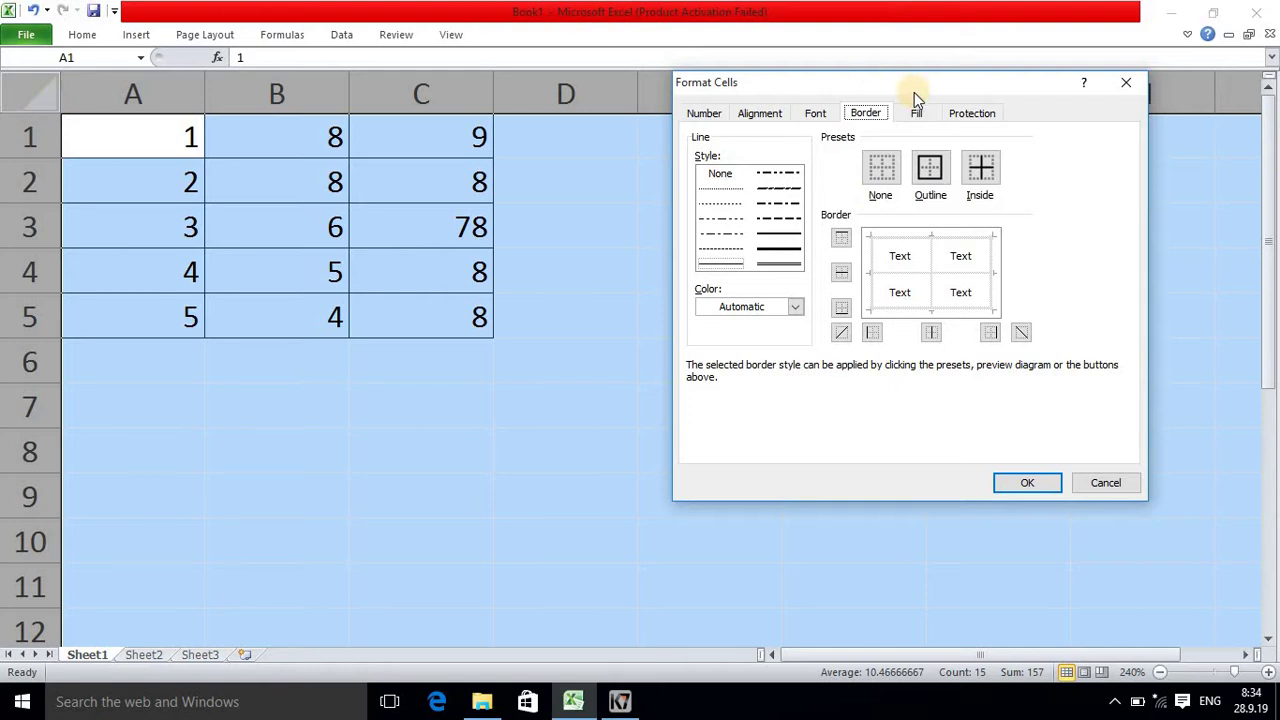
pyautogui.click(966, 116)
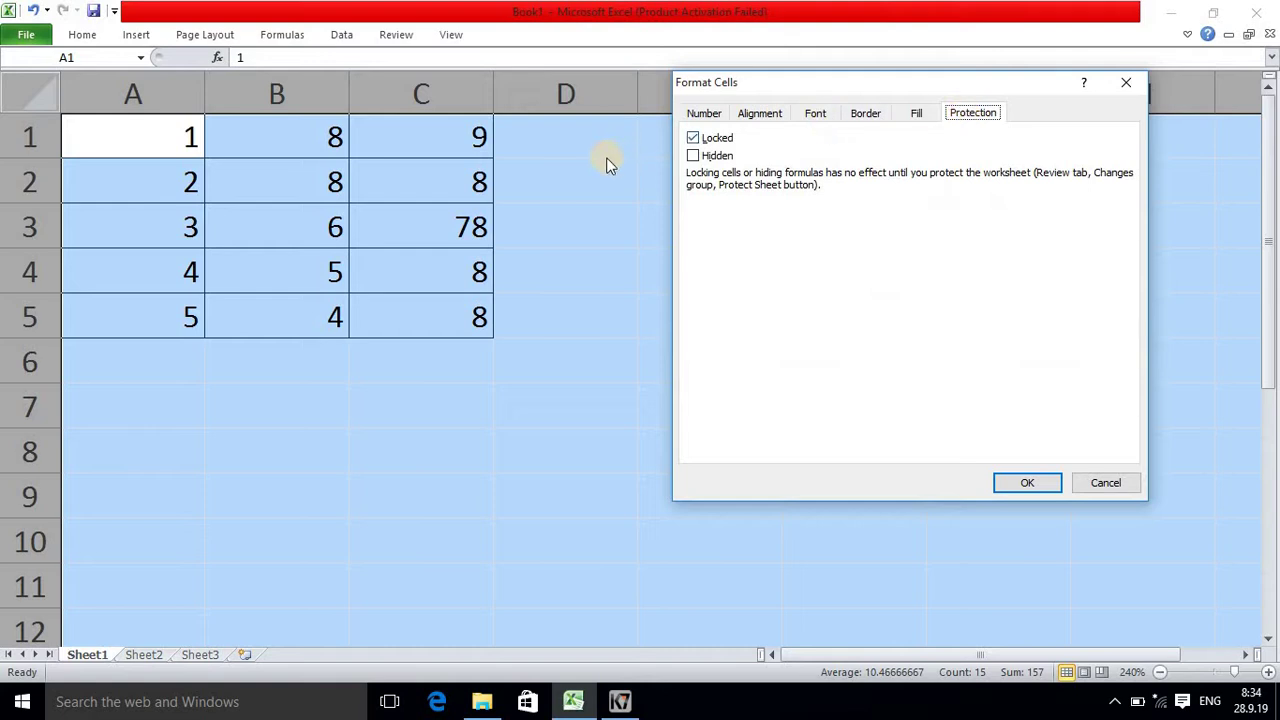
pyautogui.click(691, 137)
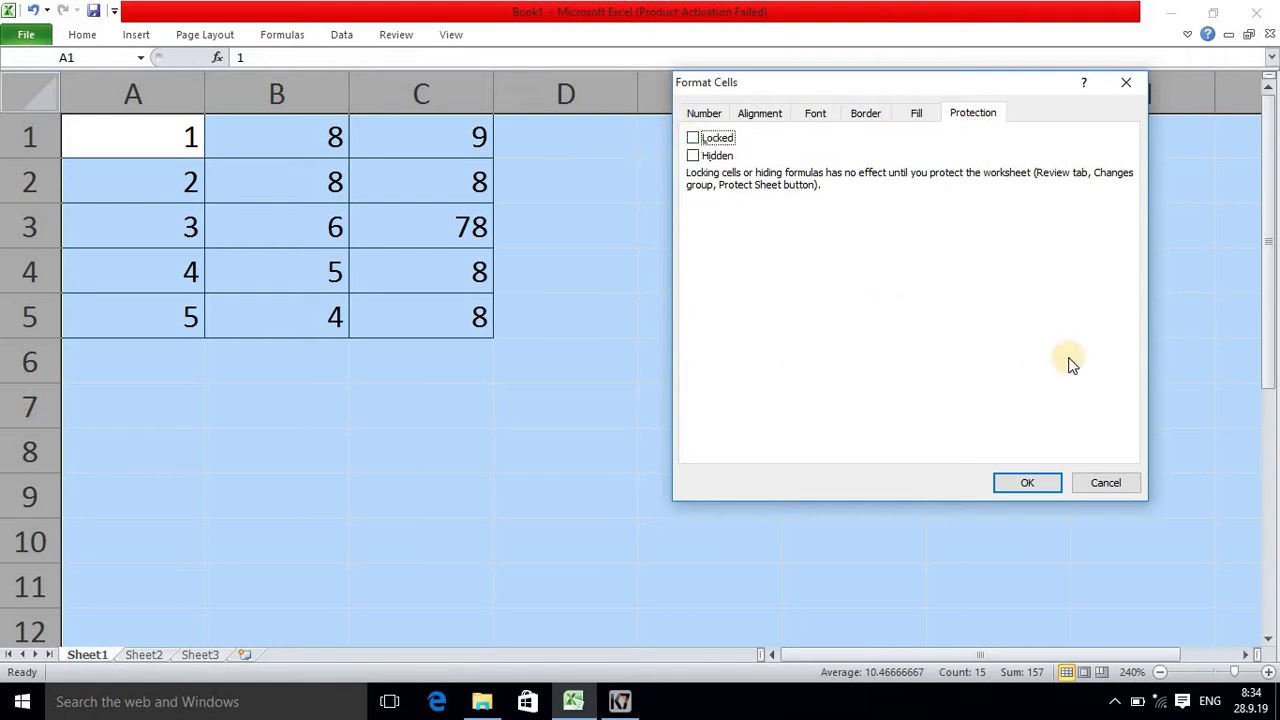
pyautogui.click(1027, 483)
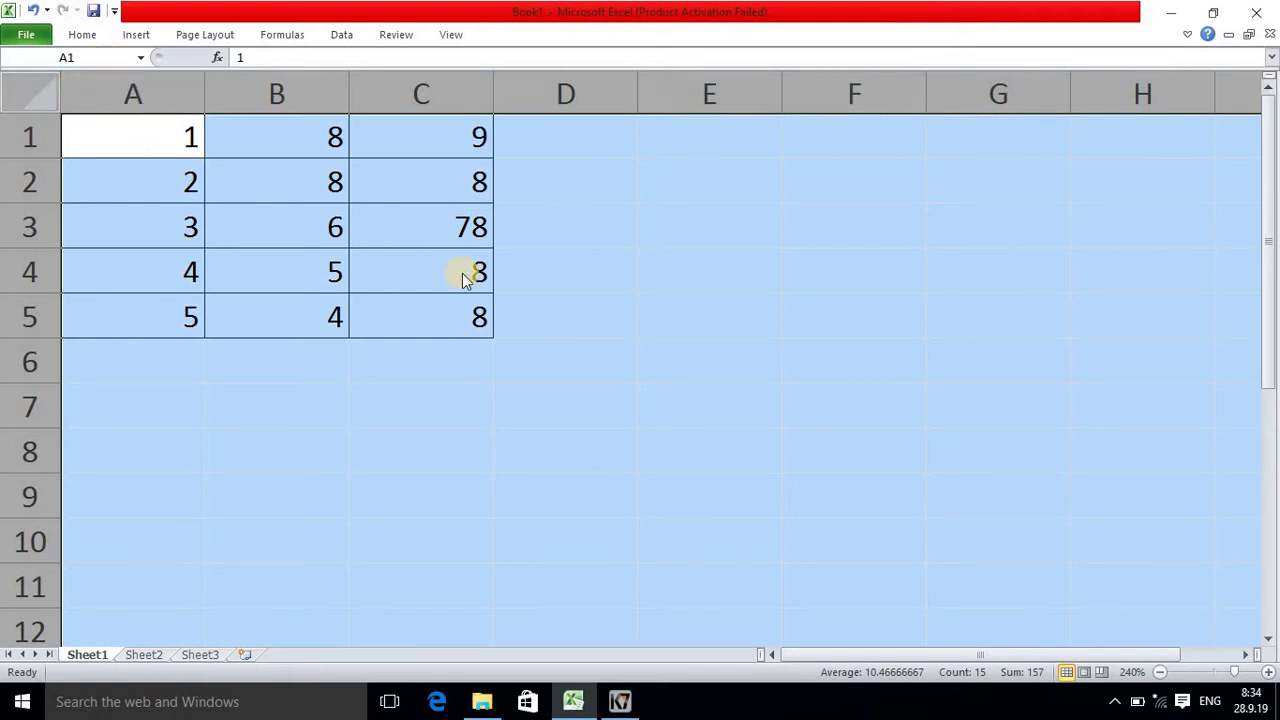
# Step: Recheck Format Cells to confirm Locked is off, then deselect the sheet
pyautogui.hotkey('ctrl', '1')
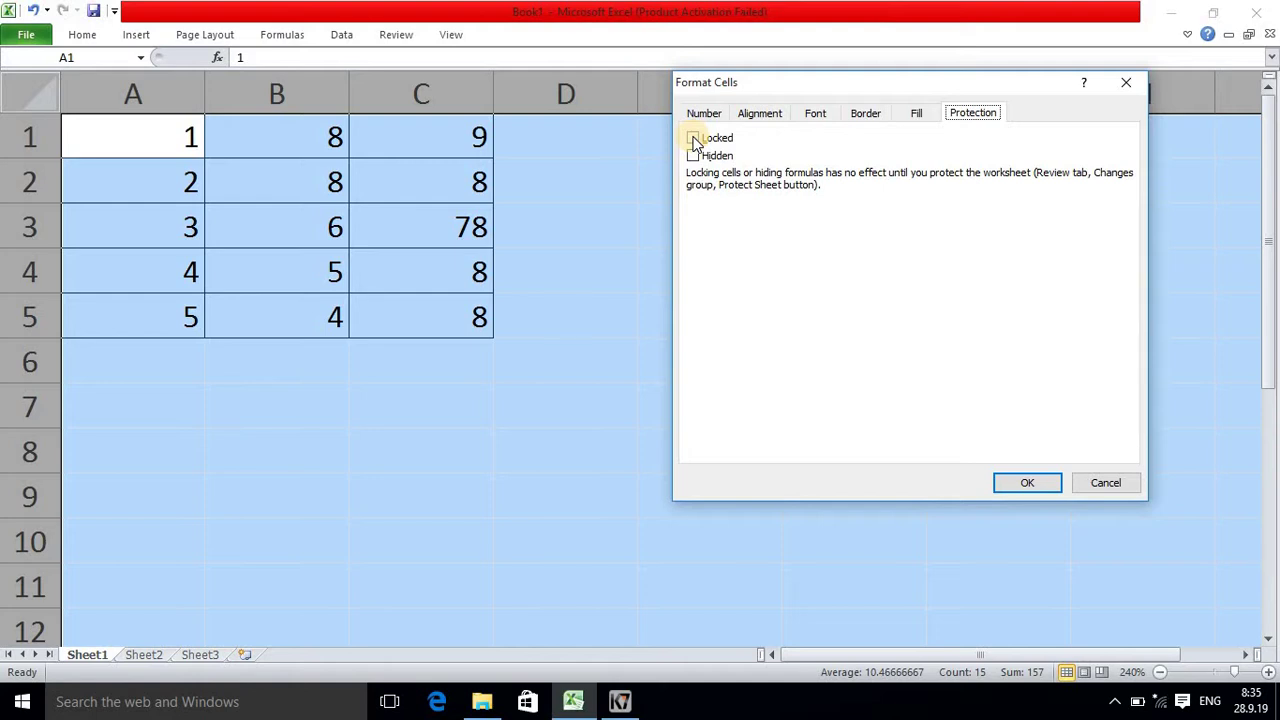
pyautogui.click(1106, 483)
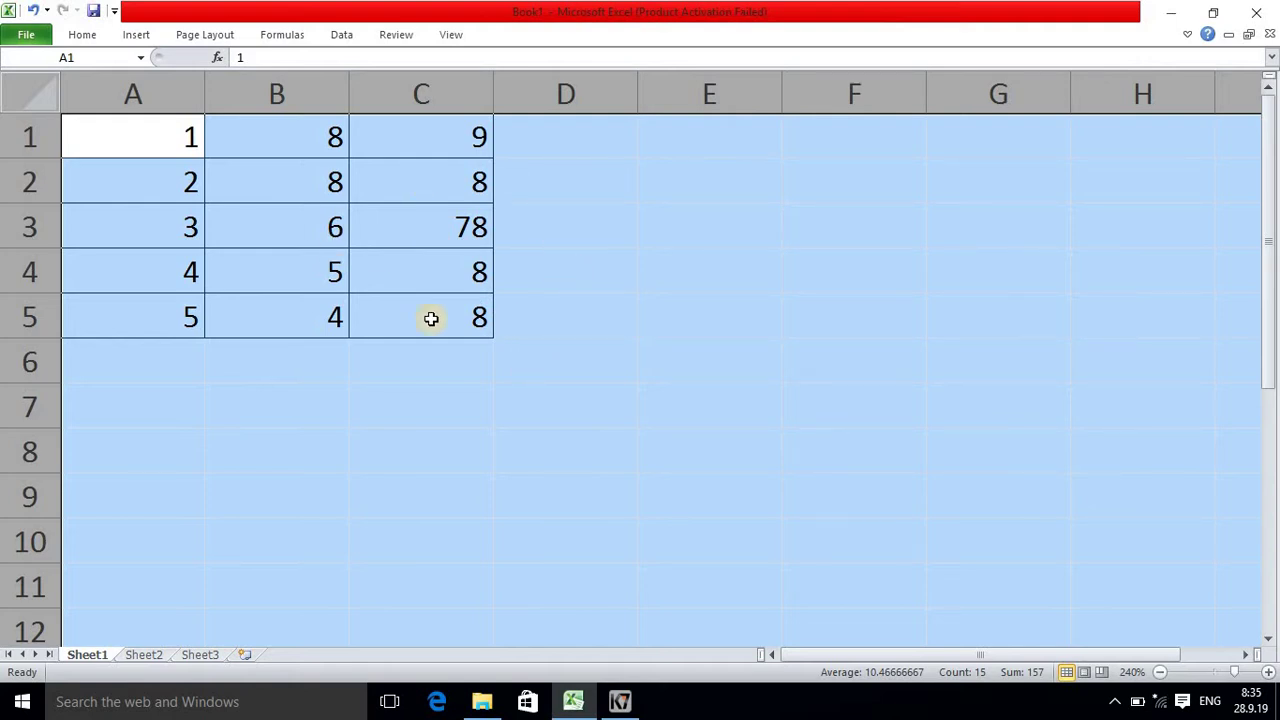
pyautogui.click(372, 368)
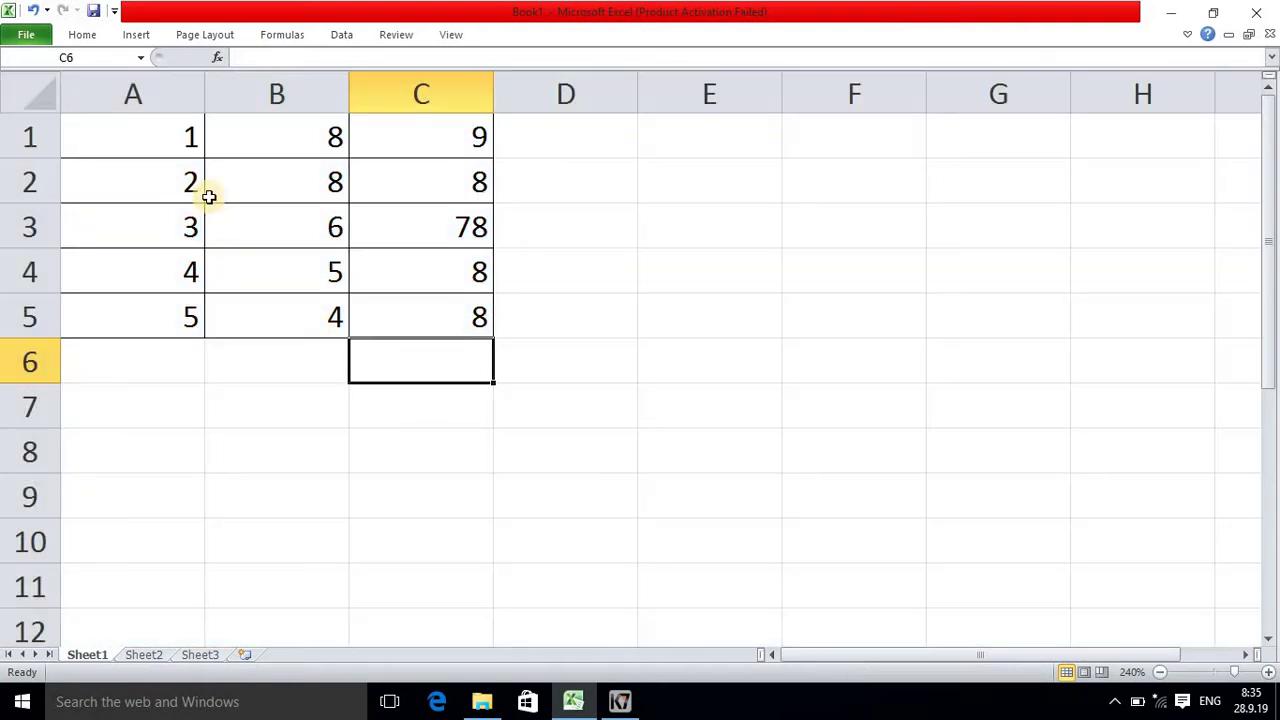
# Step: Select A1:A5 and switch their Locked protection option back on
pyautogui.moveTo(152, 142); pyautogui.dragTo(169, 330)
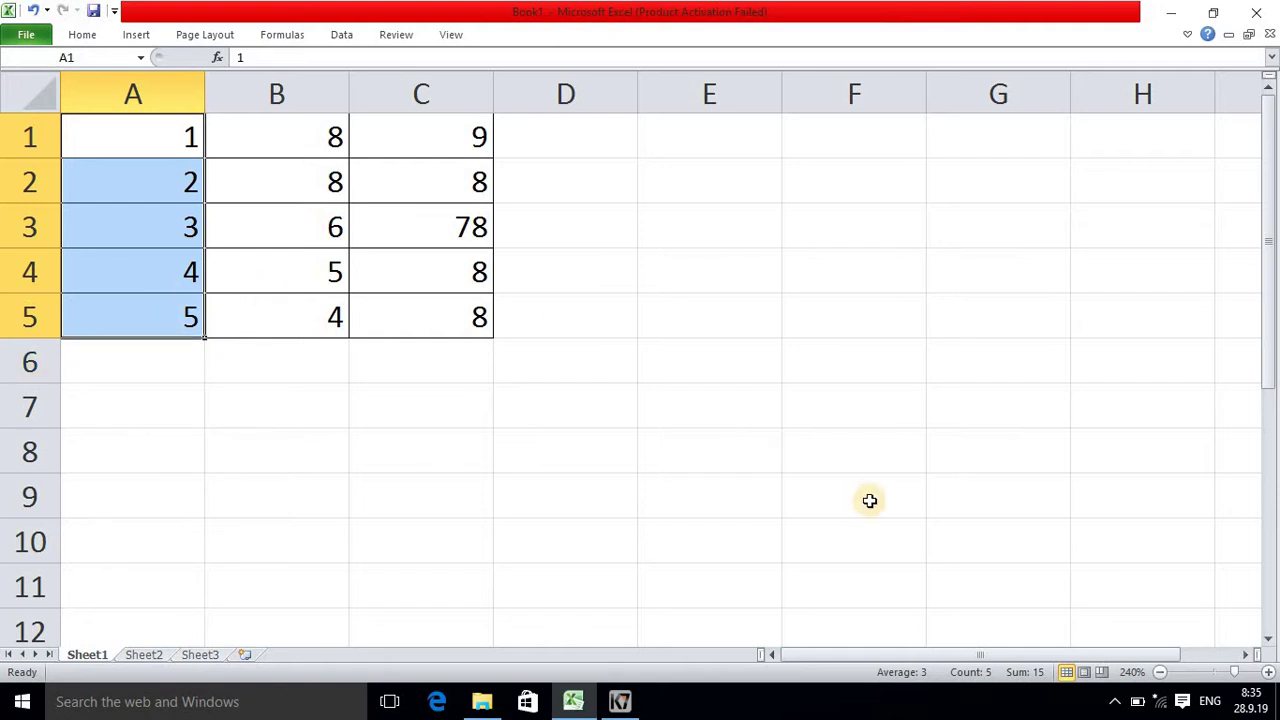
pyautogui.hotkey('ctrl', '1')
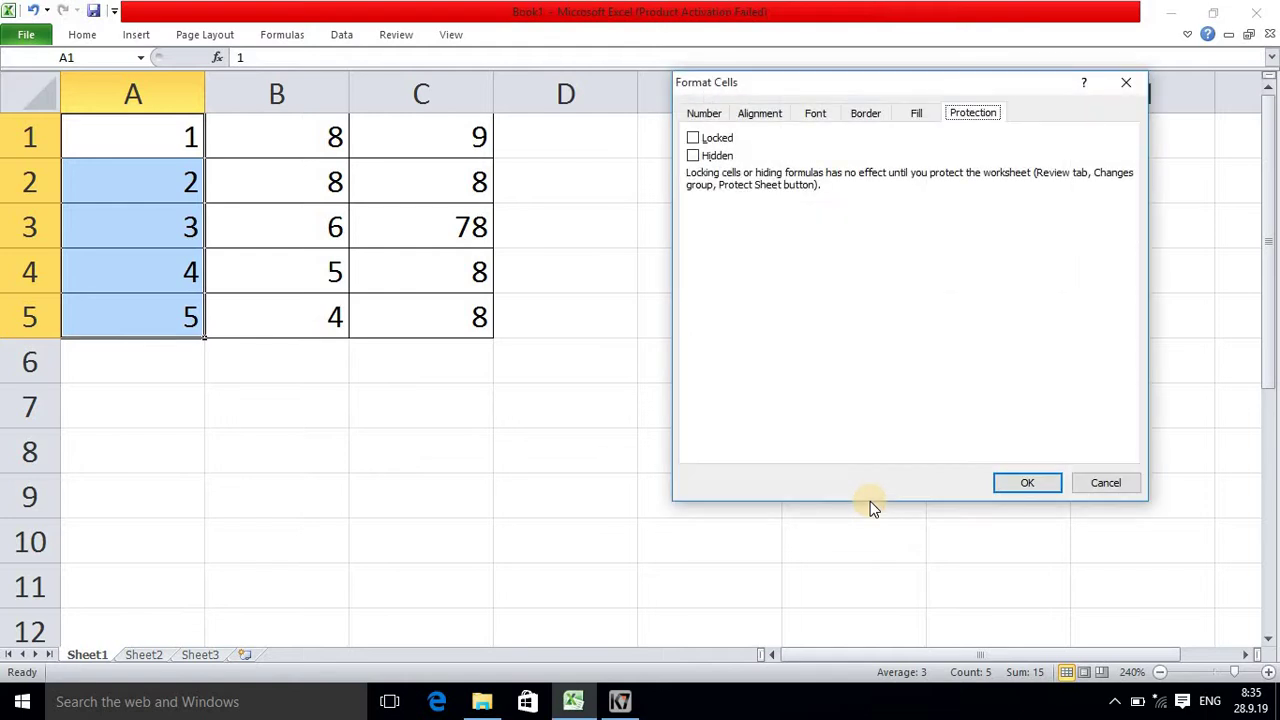
pyautogui.click(695, 140)
pyautogui.click(1040, 484)
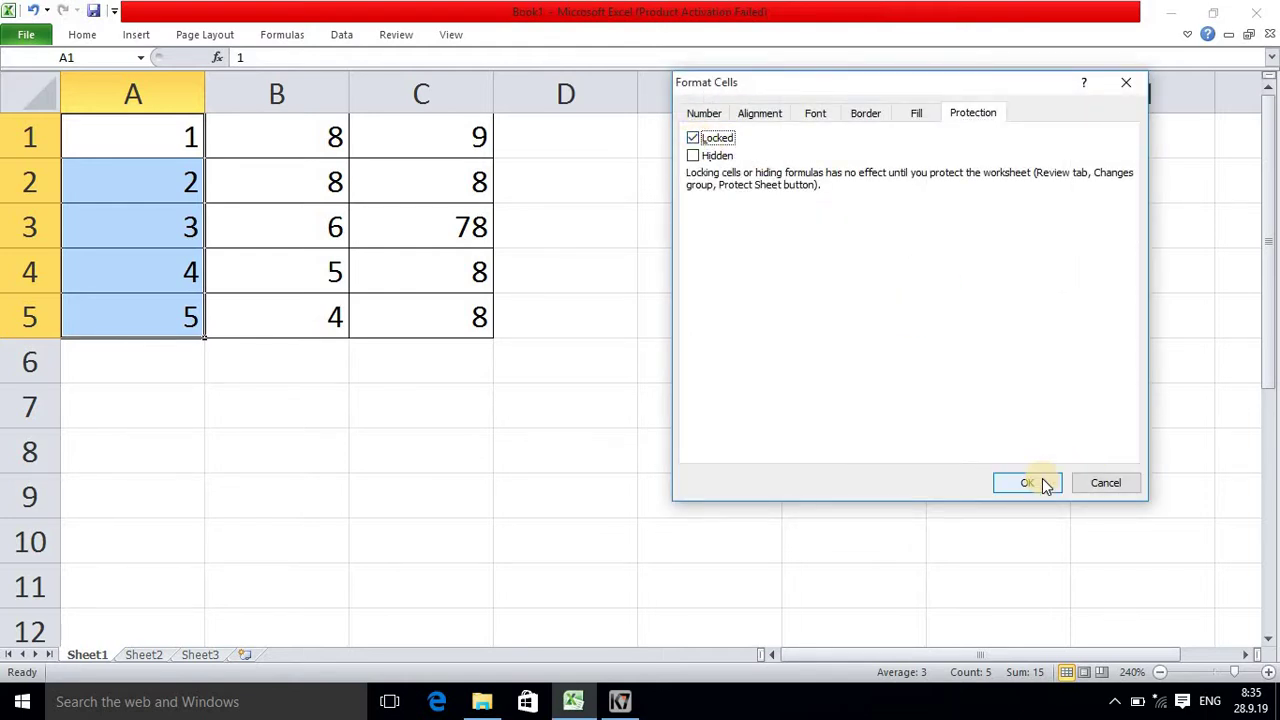
pyautogui.click(1043, 484)
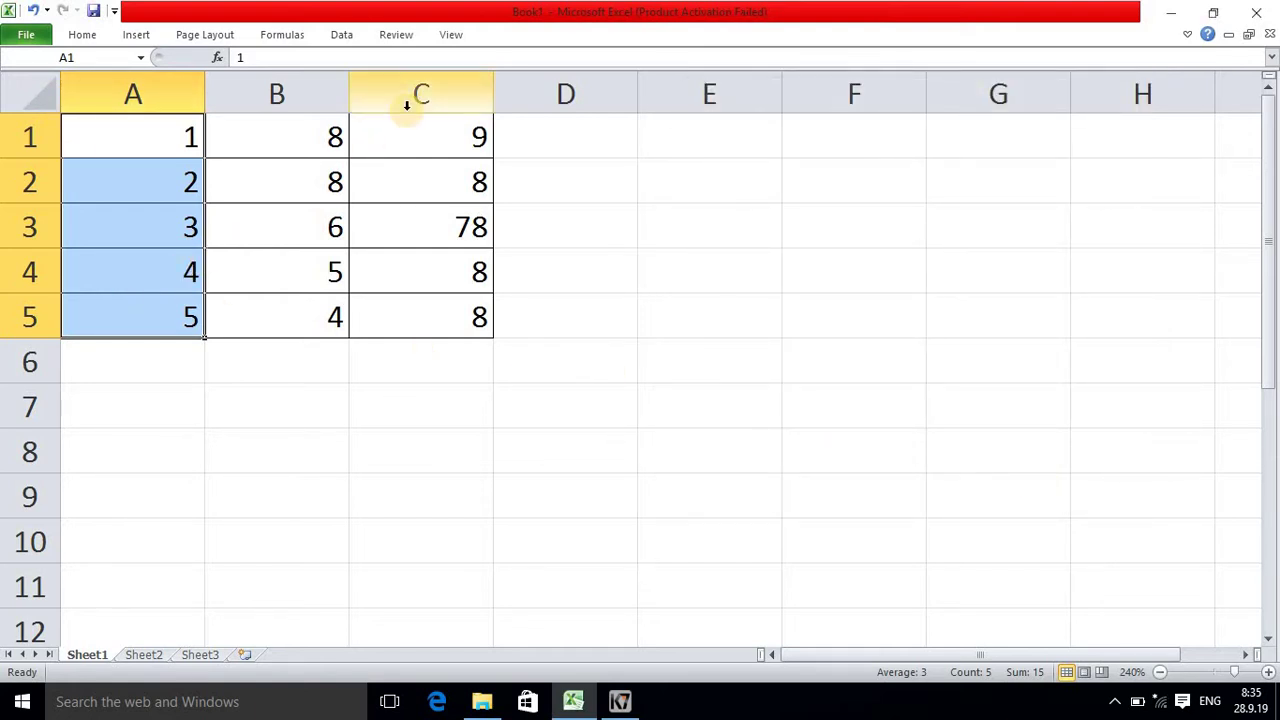
pyautogui.click(397, 35)
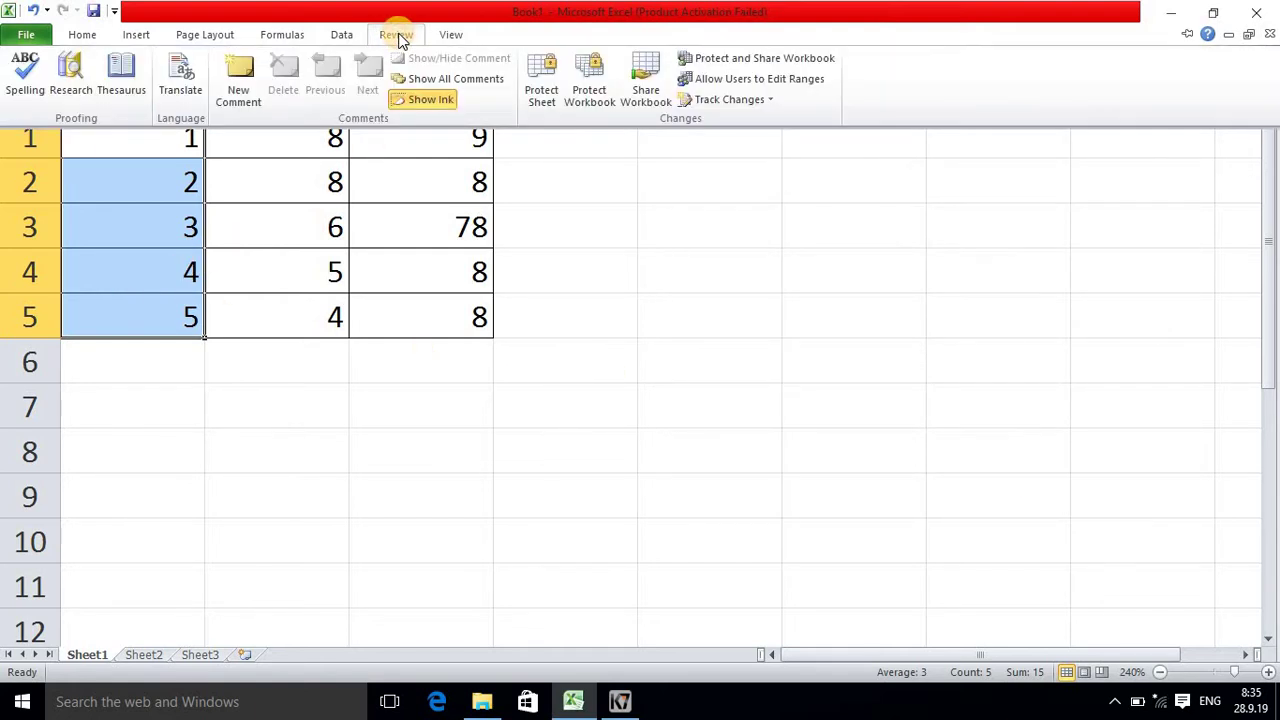
# Step: Protect the sheet without a password and confirm locked cell A5 refuses edits
pyautogui.click(540, 77)
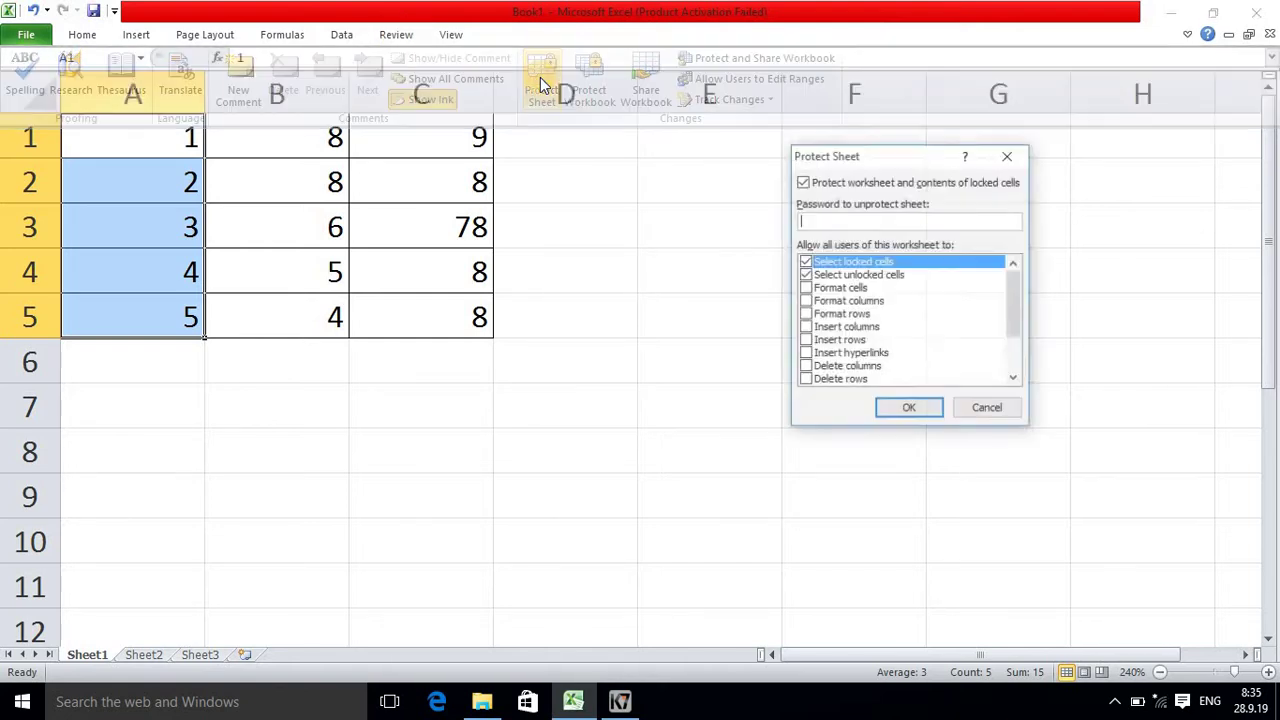
pyautogui.click(918, 409)
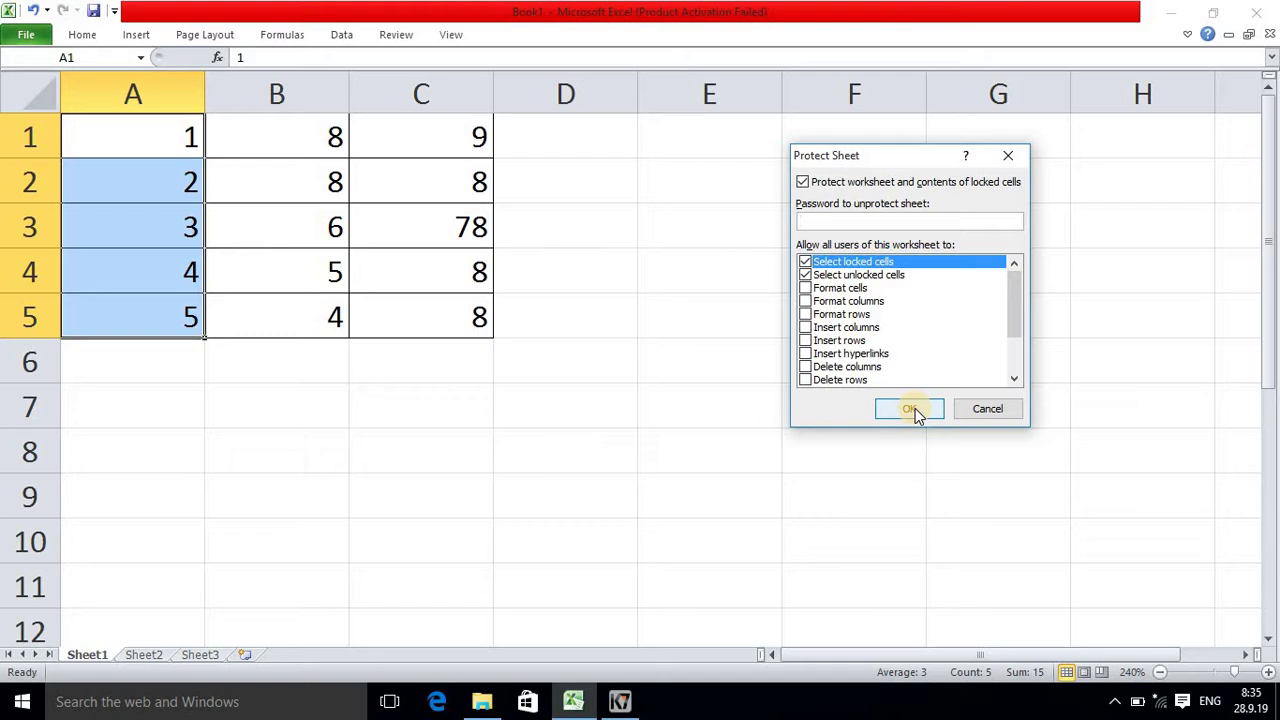
pyautogui.click(915, 409)
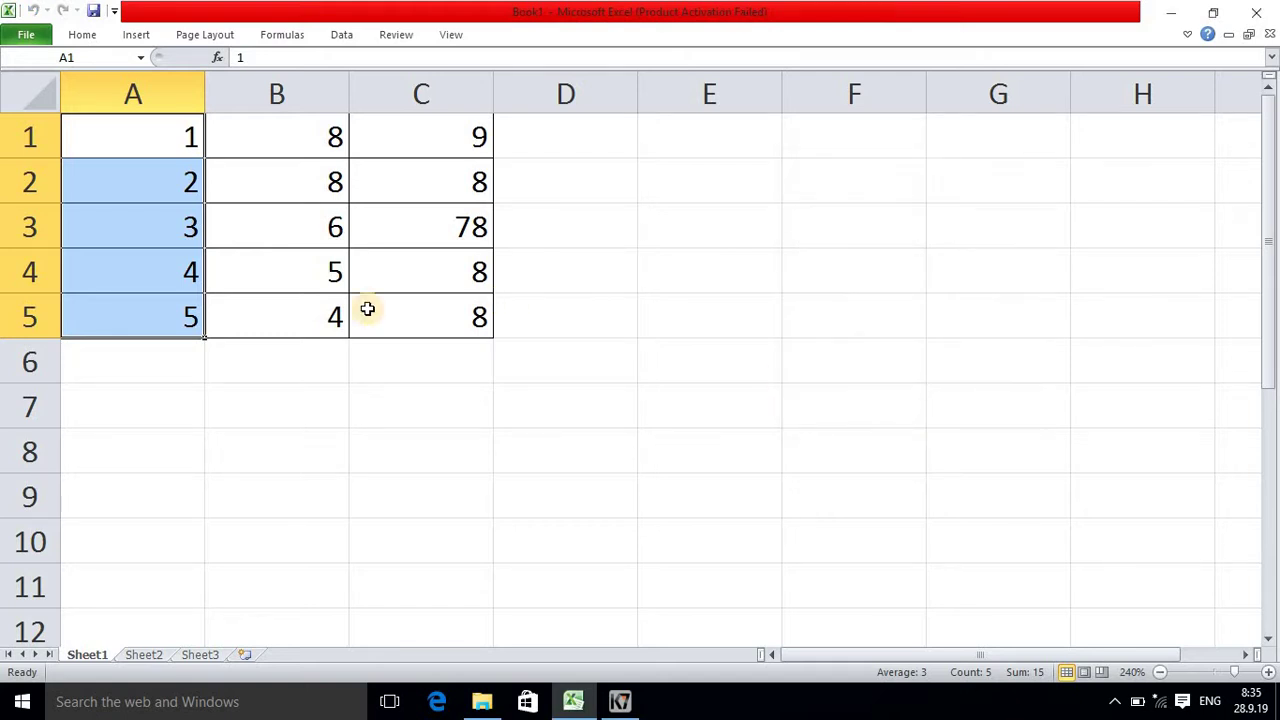
pyautogui.click(176, 318)
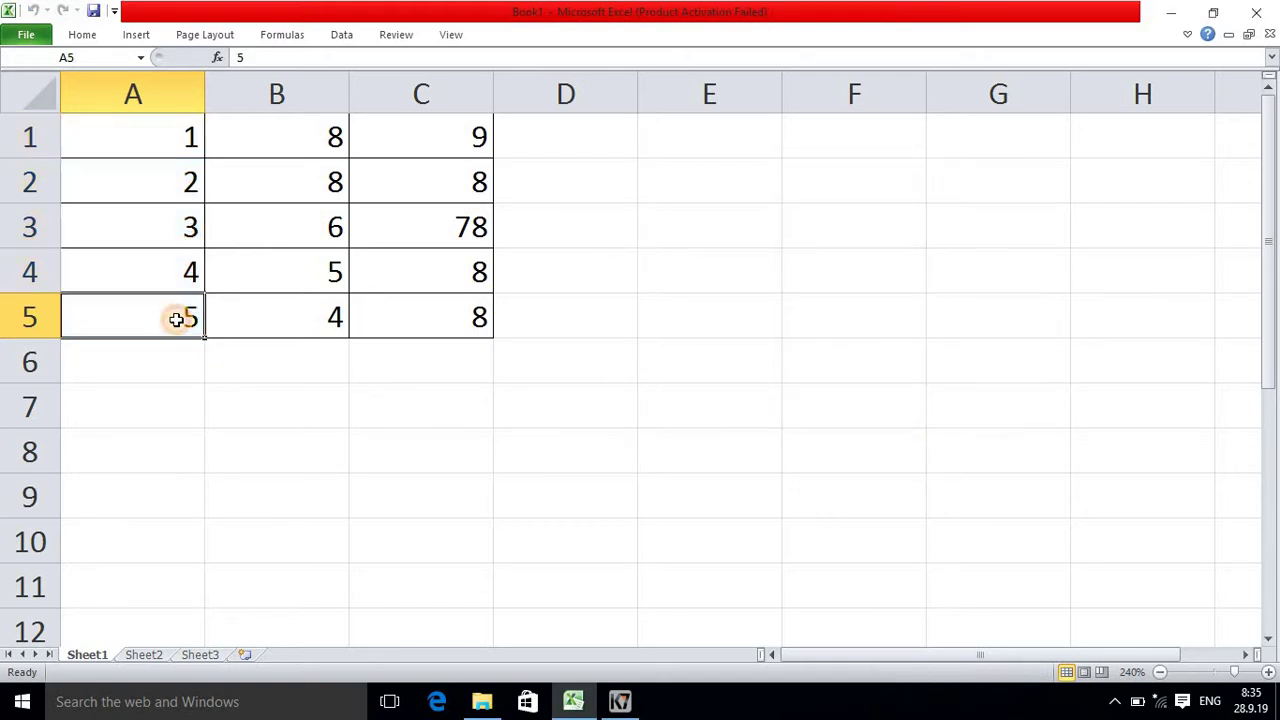
pyautogui.doubleClick(176, 318)
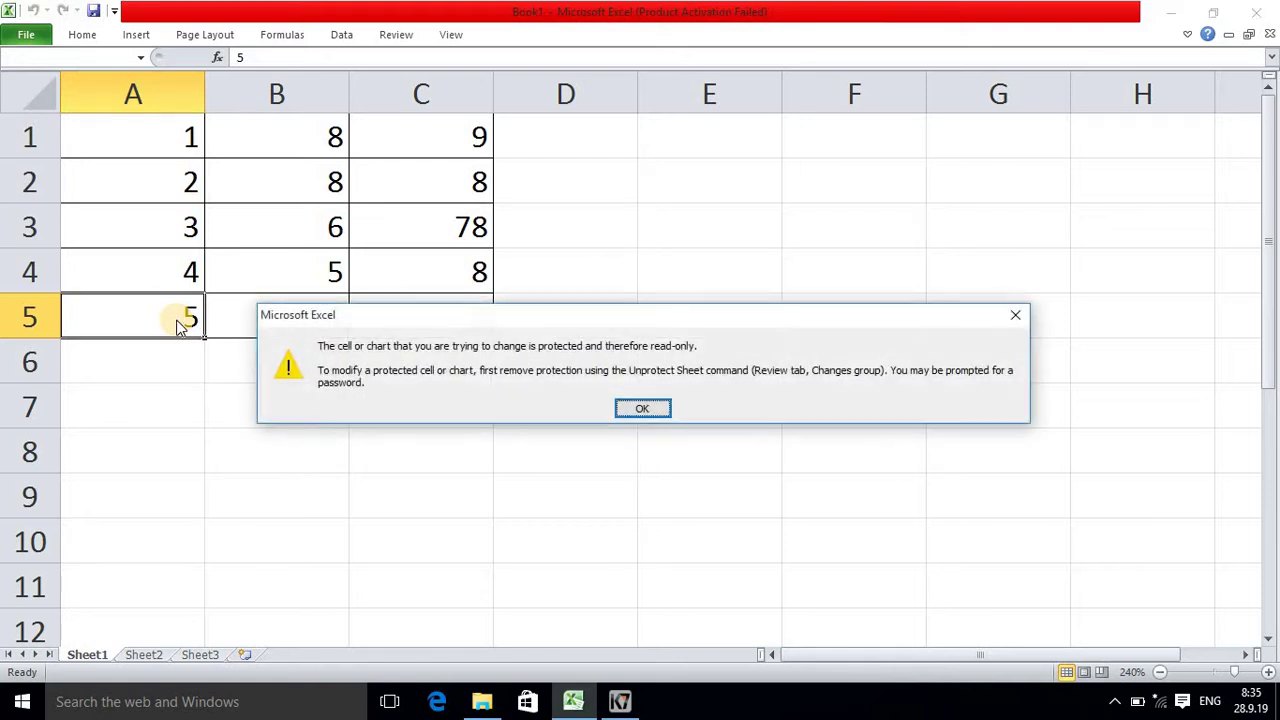
pyautogui.click(643, 408)
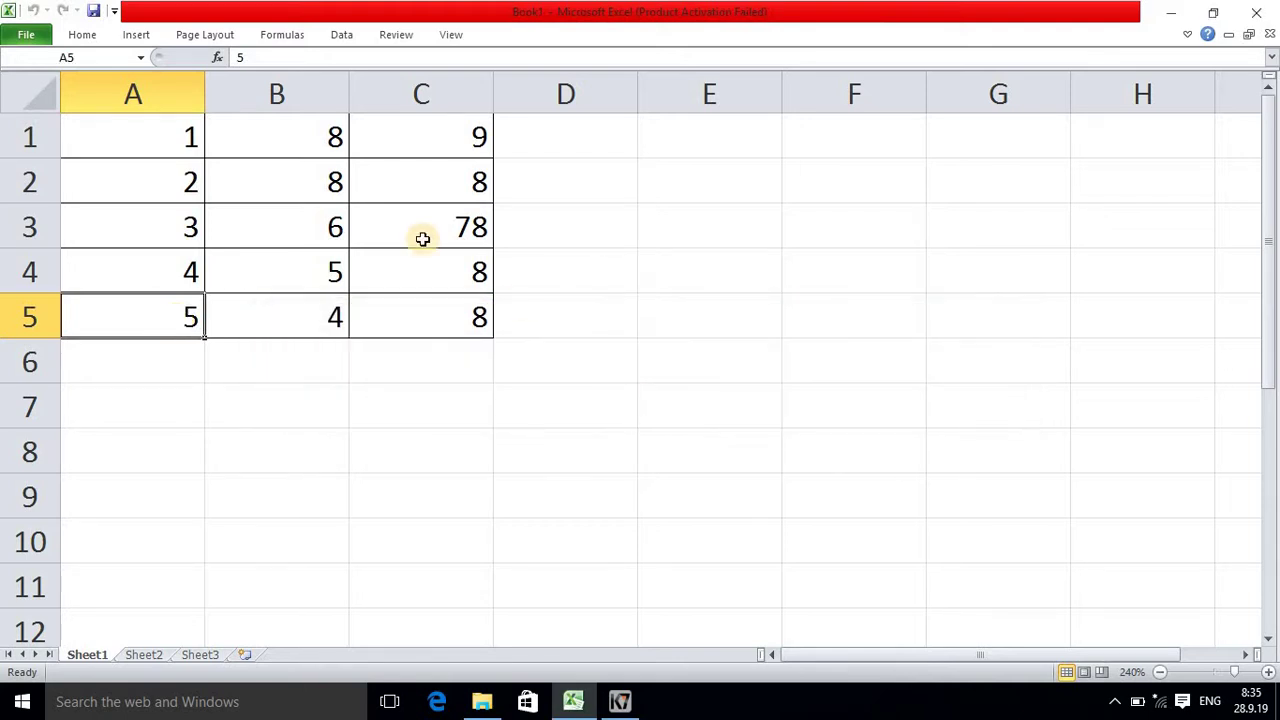
# Step: Change unlocked cell B1 to 78, showing it still accepts edits
pyautogui.click(314, 147)
pyautogui.write('9')
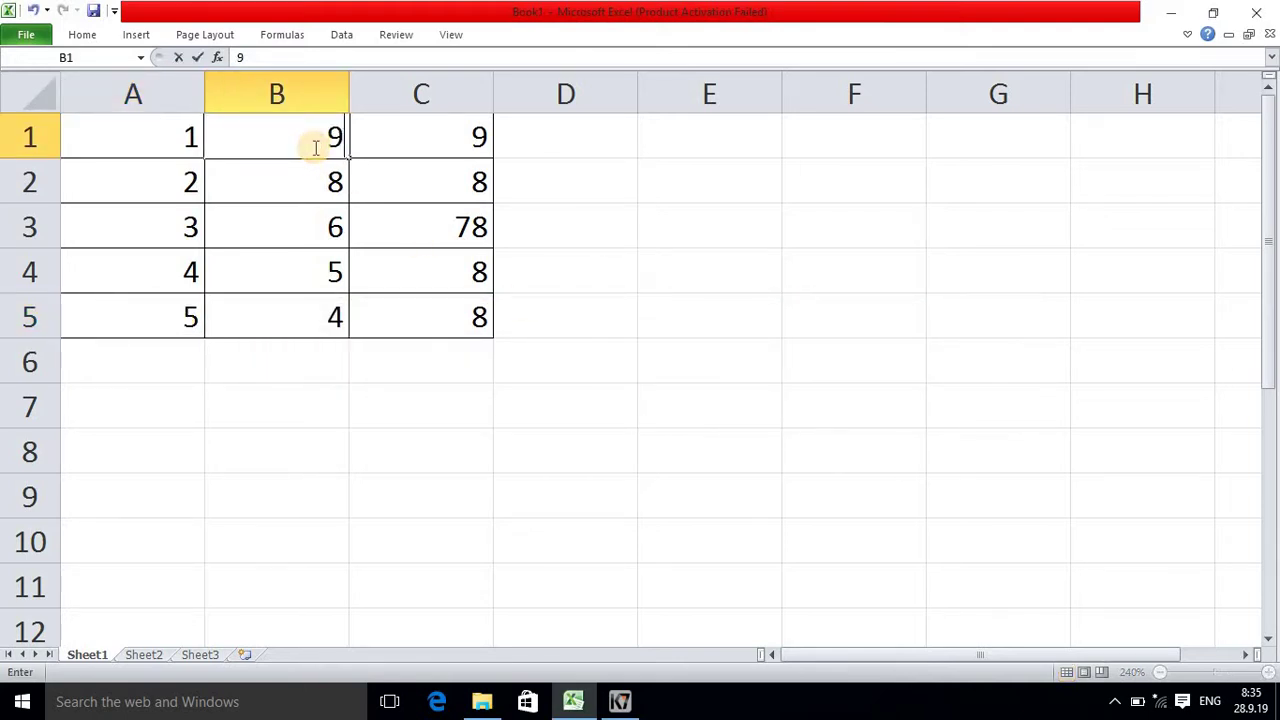
pyautogui.press('BackSpace')
pyautogui.write('78')
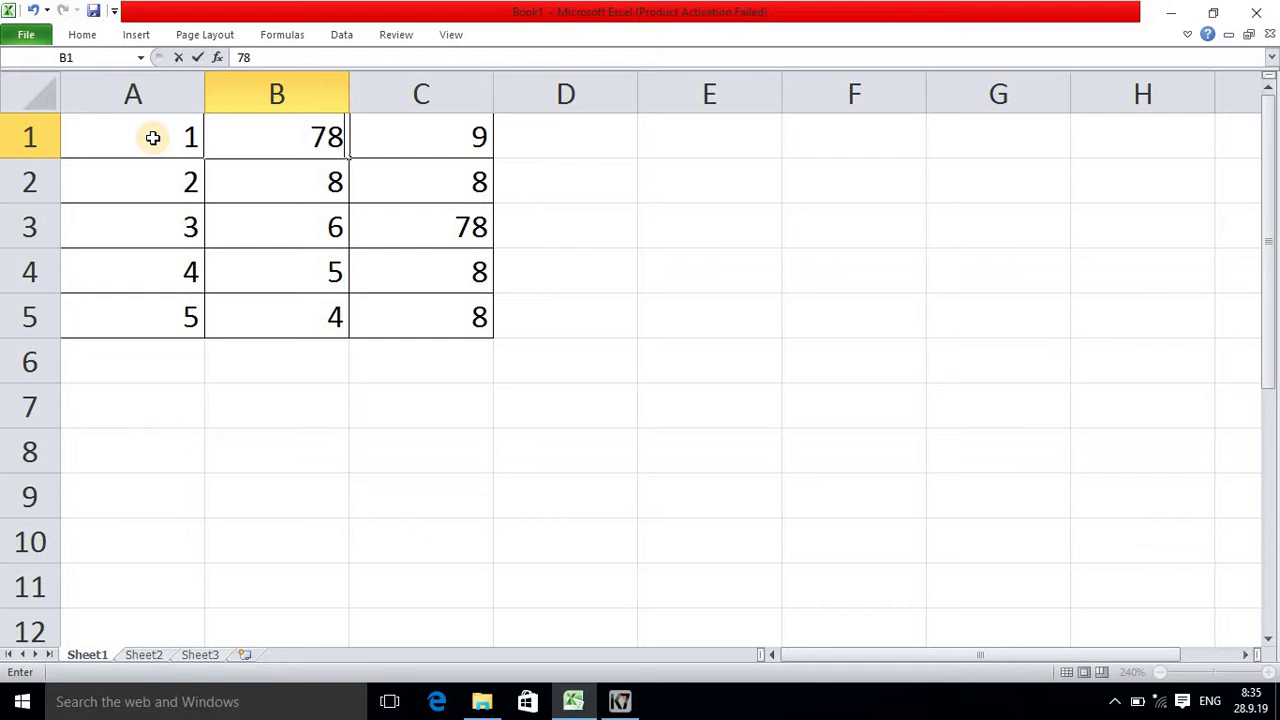
pyautogui.moveTo(153, 138); pyautogui.dragTo(157, 306)
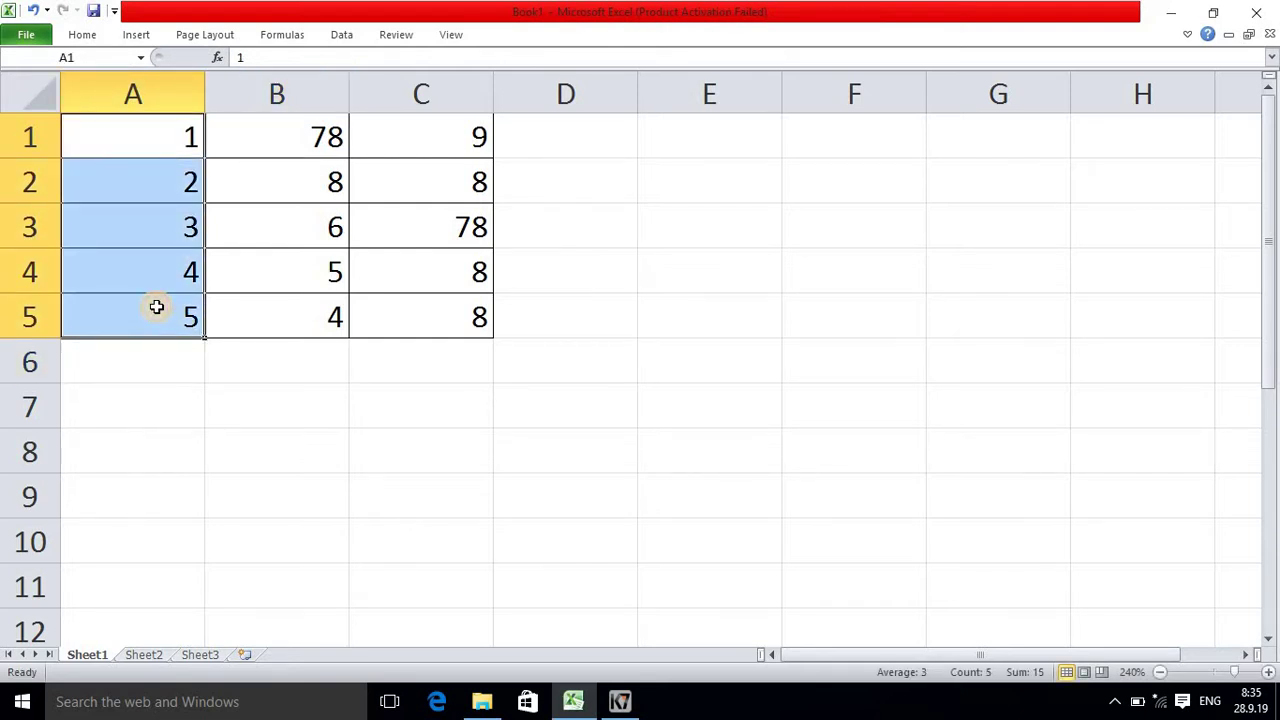
pyautogui.click(671, 260)
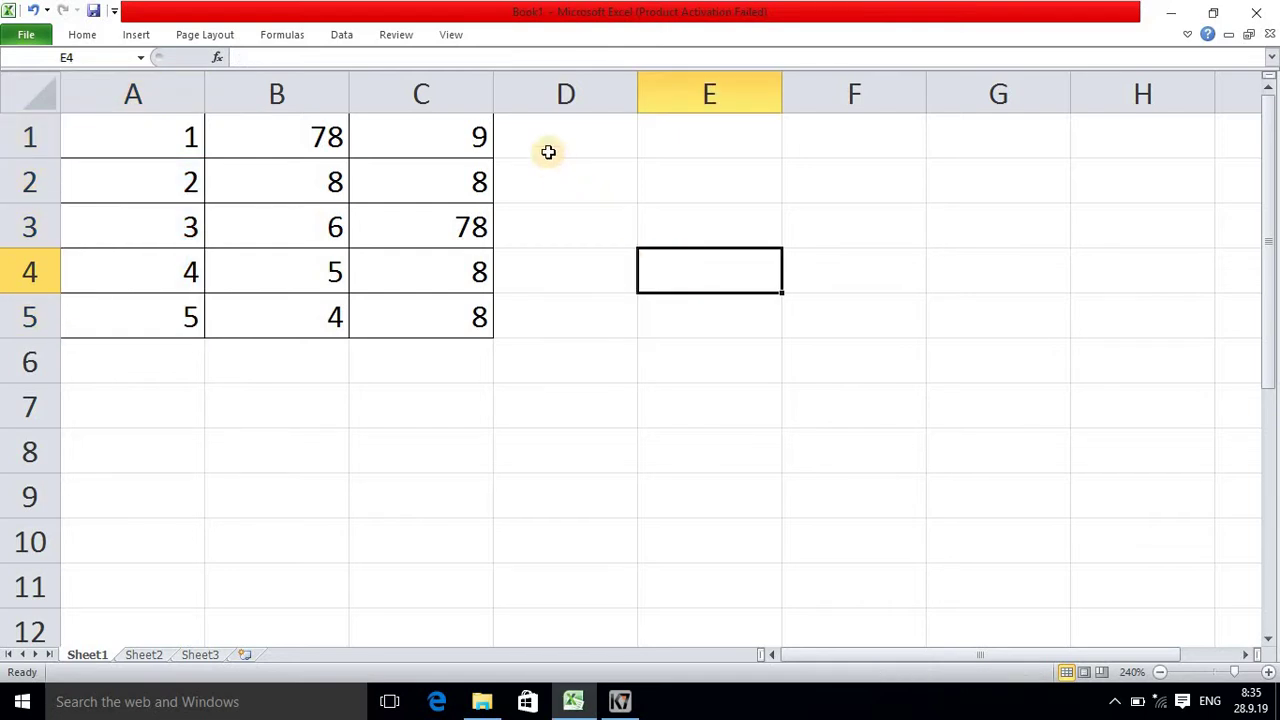
pyautogui.click(548, 151)
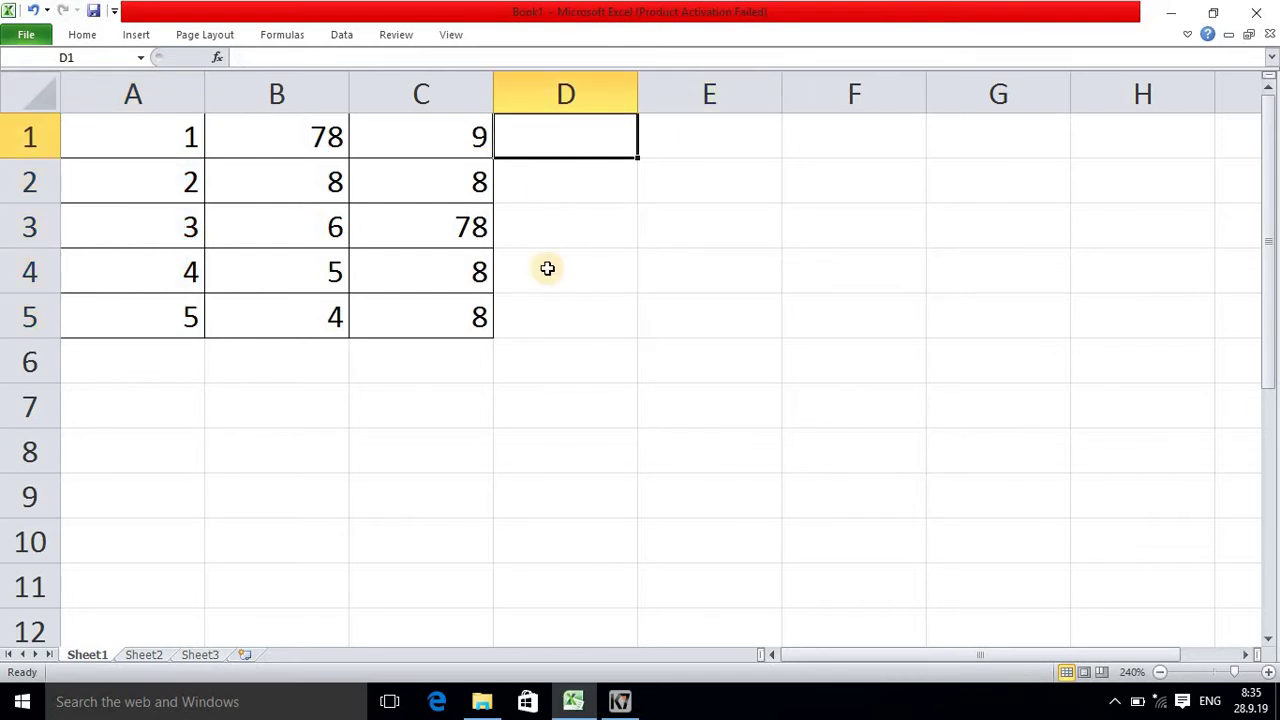
# Step: Enter =SUM(A5:C5) in D5, giving a total of 17
pyautogui.click(545, 335)
pyautogui.write('=')
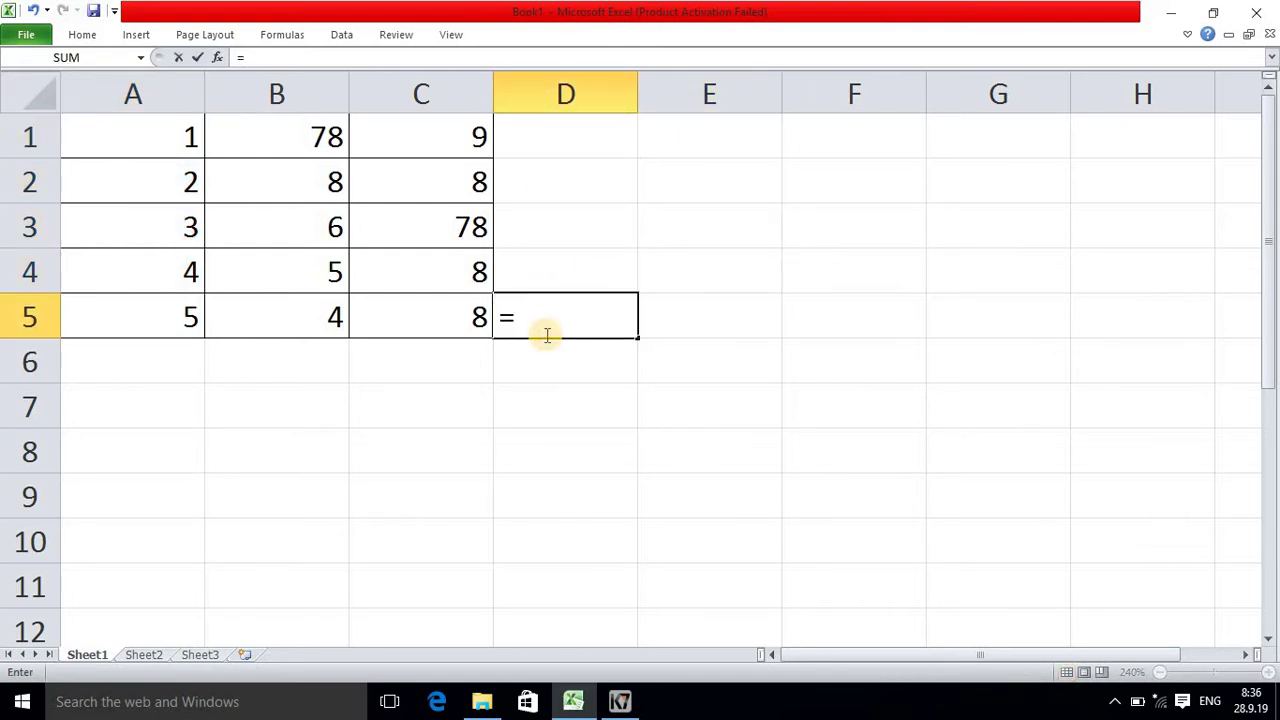
pyautogui.write('sum')
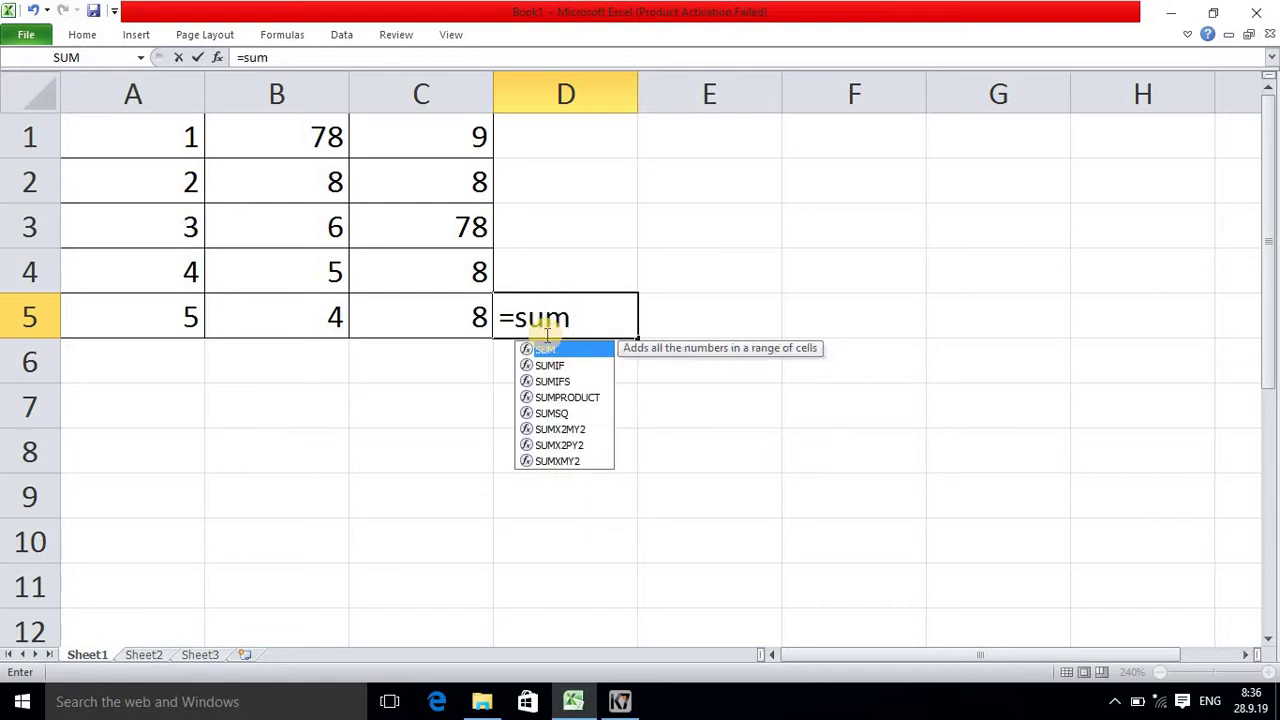
pyautogui.write('(')
pyautogui.click(157, 311)
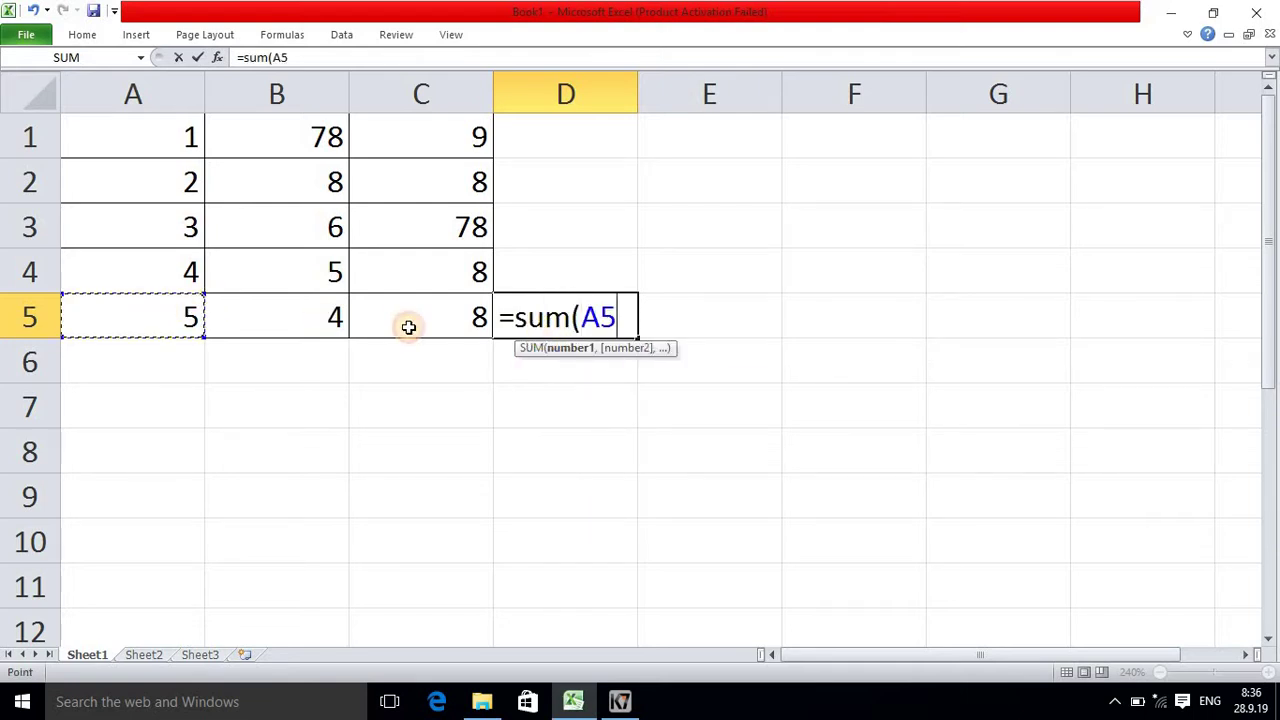
pyautogui.moveTo(409, 327); pyautogui.dragTo(443, 324)
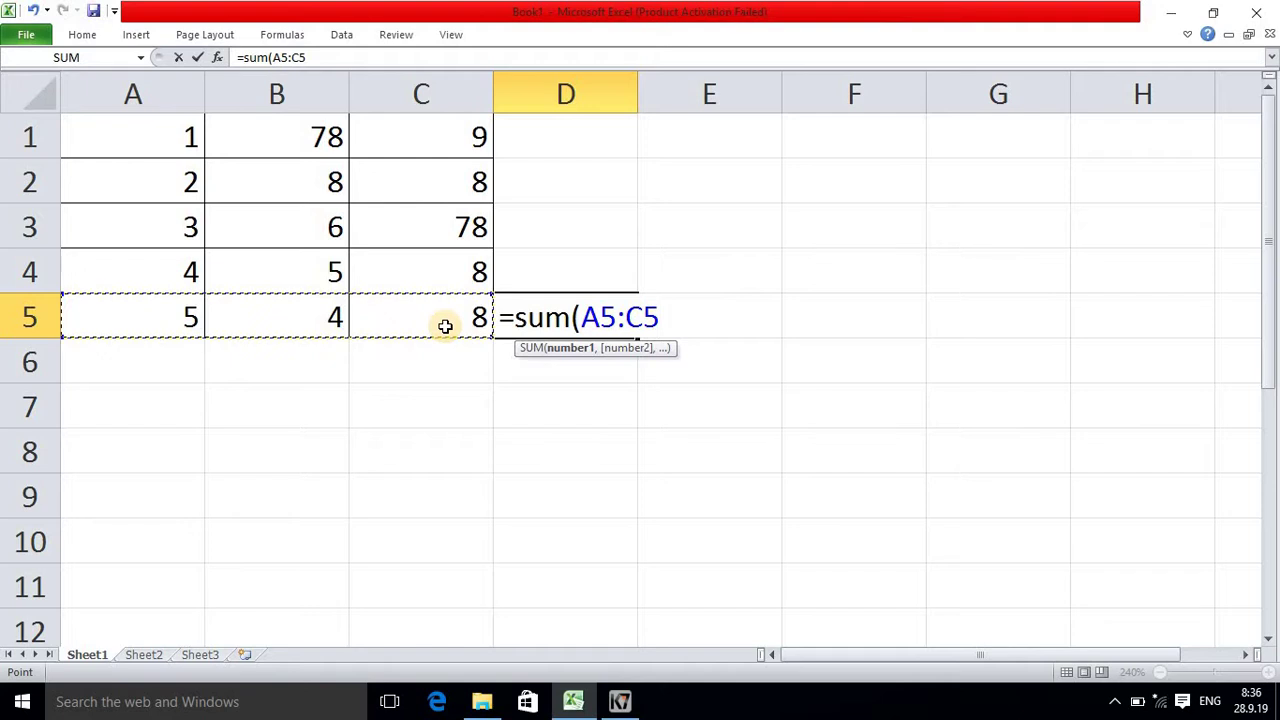
pyautogui.write(')')
pyautogui.press('Return')
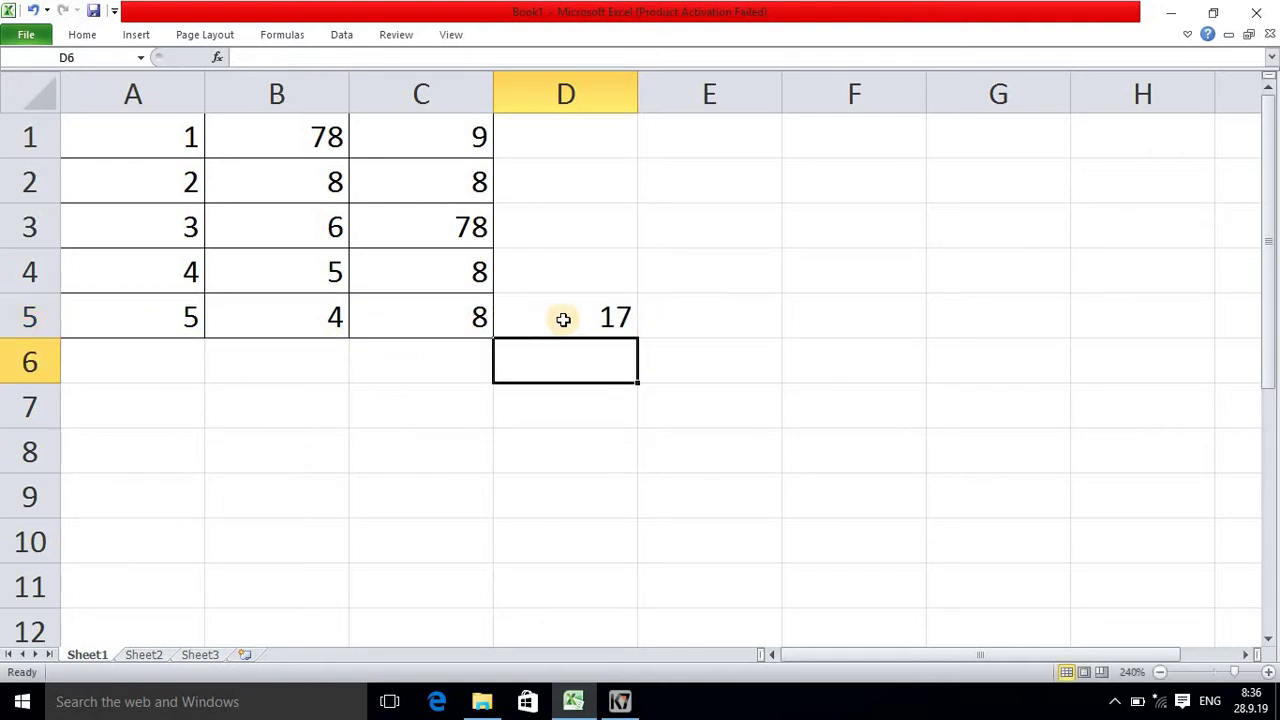
pyautogui.click(563, 319)
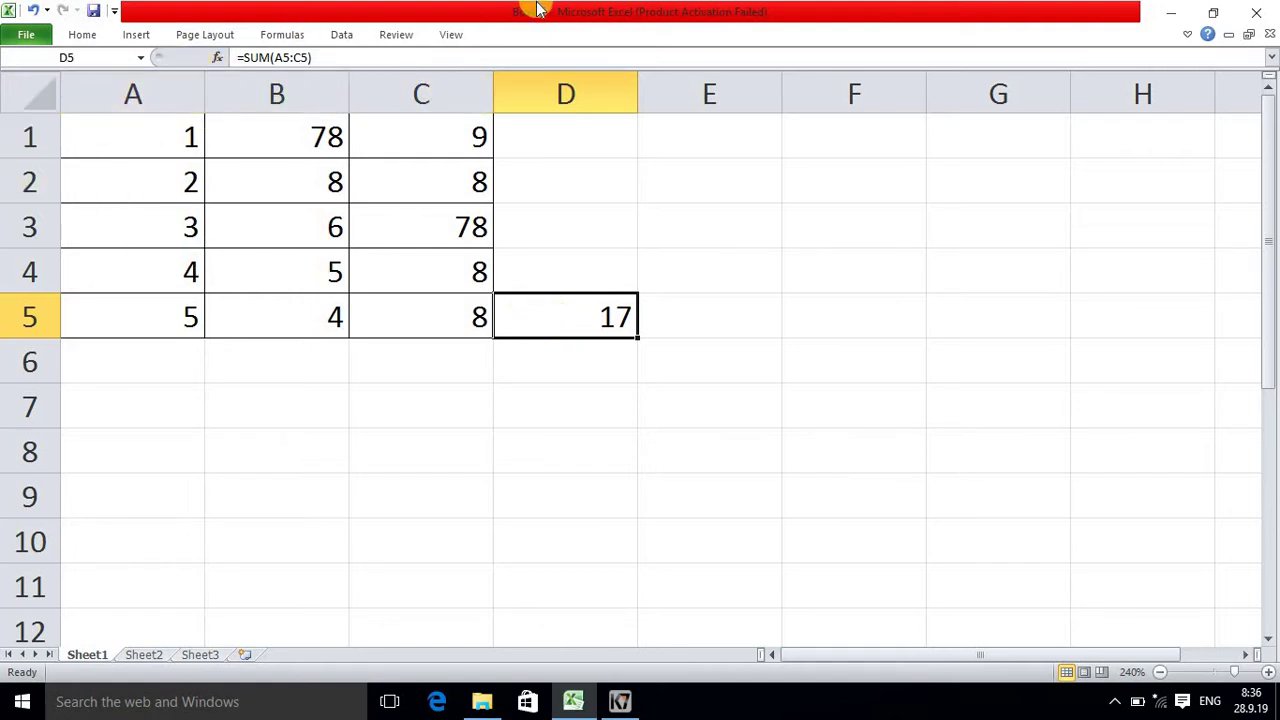
# Step: Remove the protection from Sheet1
pyautogui.click(393, 35)
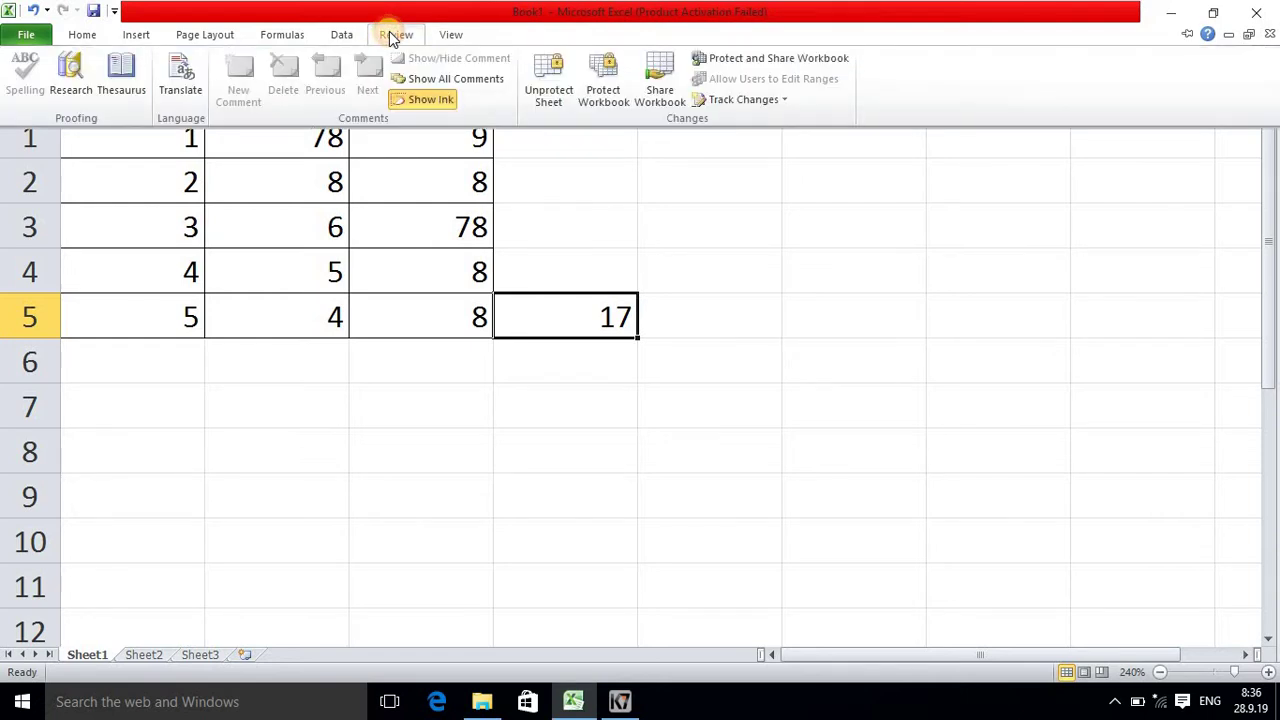
pyautogui.click(547, 91)
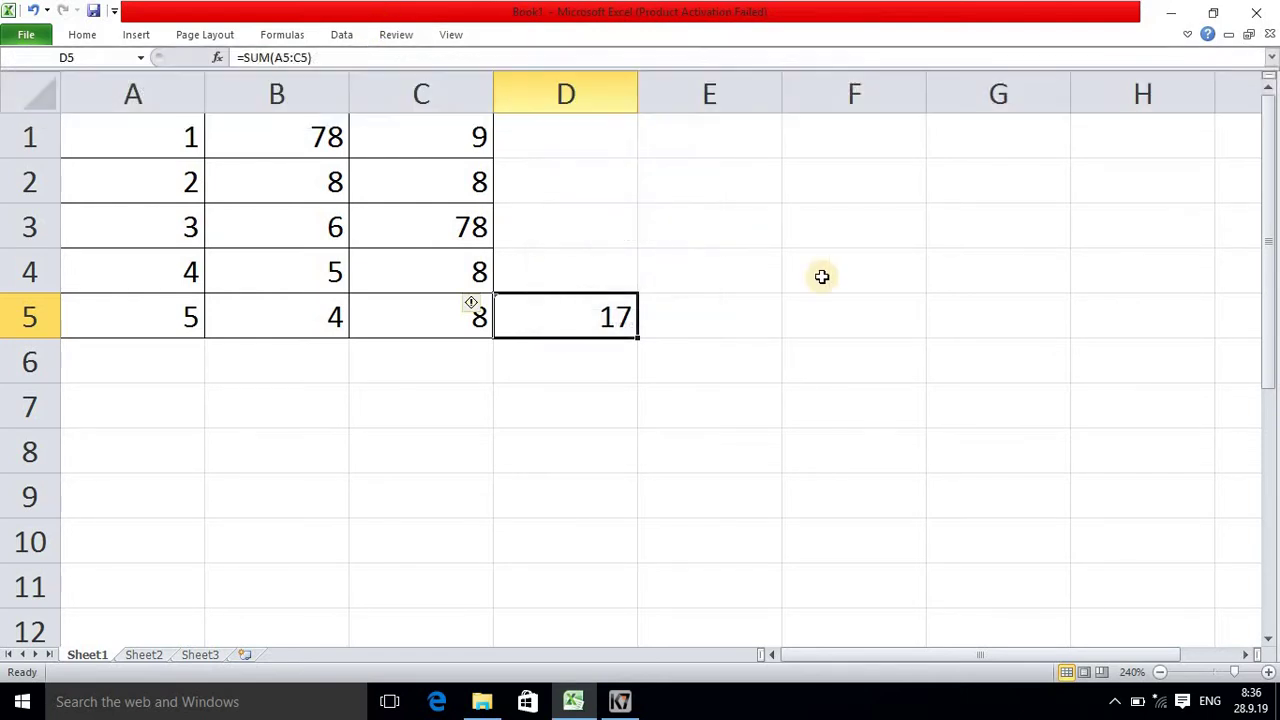
pyautogui.click(431, 551)
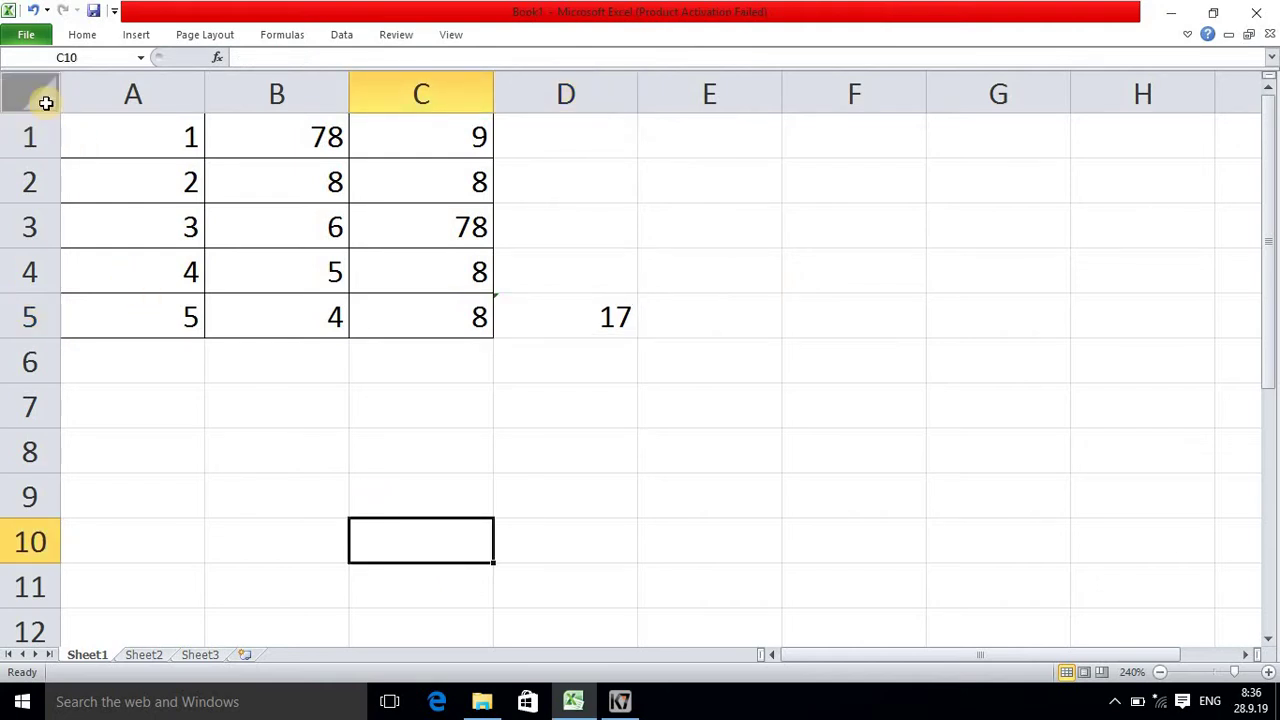
# Step: Clear the Locked option for every cell on Sheet1, then select D5
pyautogui.click(46, 103)
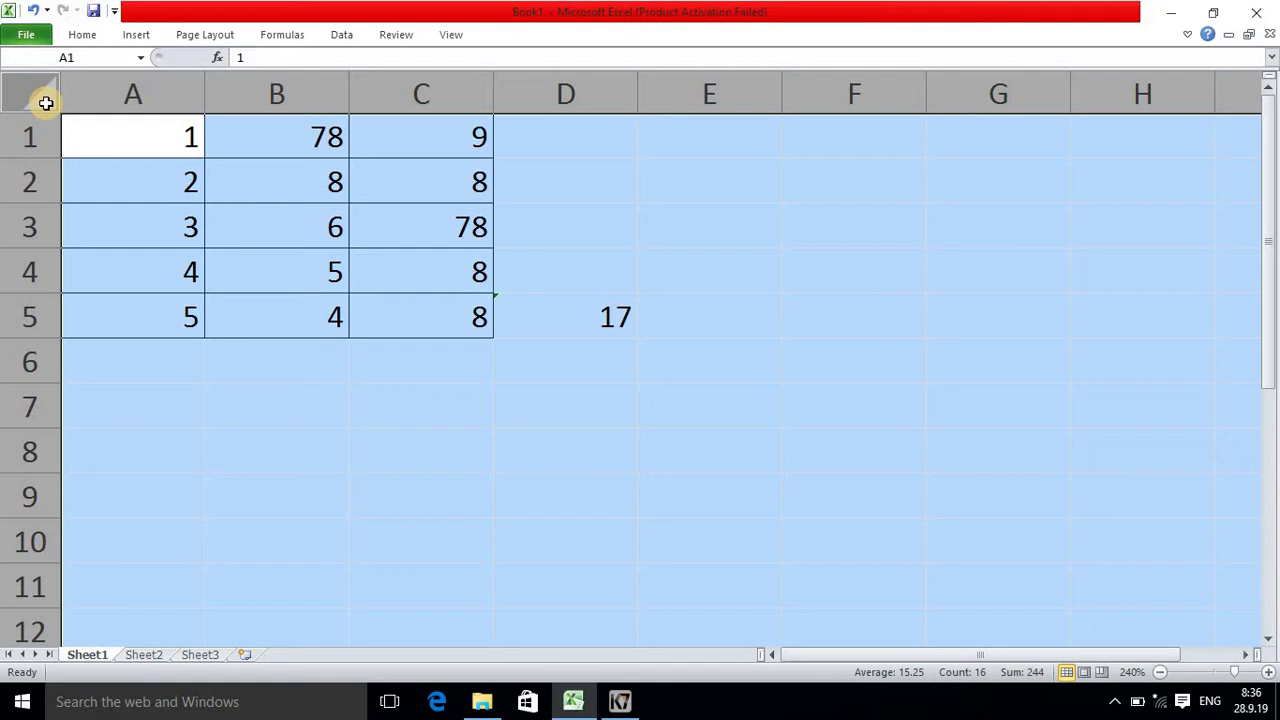
pyautogui.hotkey('ctrl', '1')
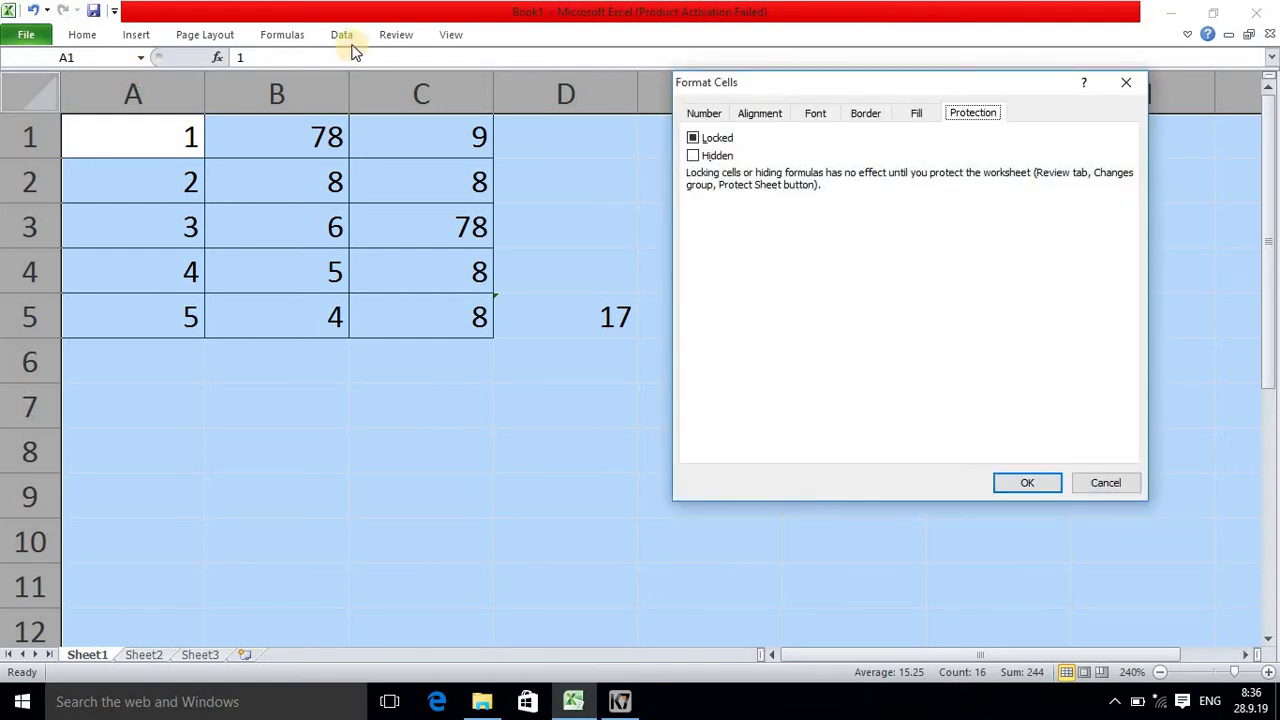
pyautogui.click(694, 139)
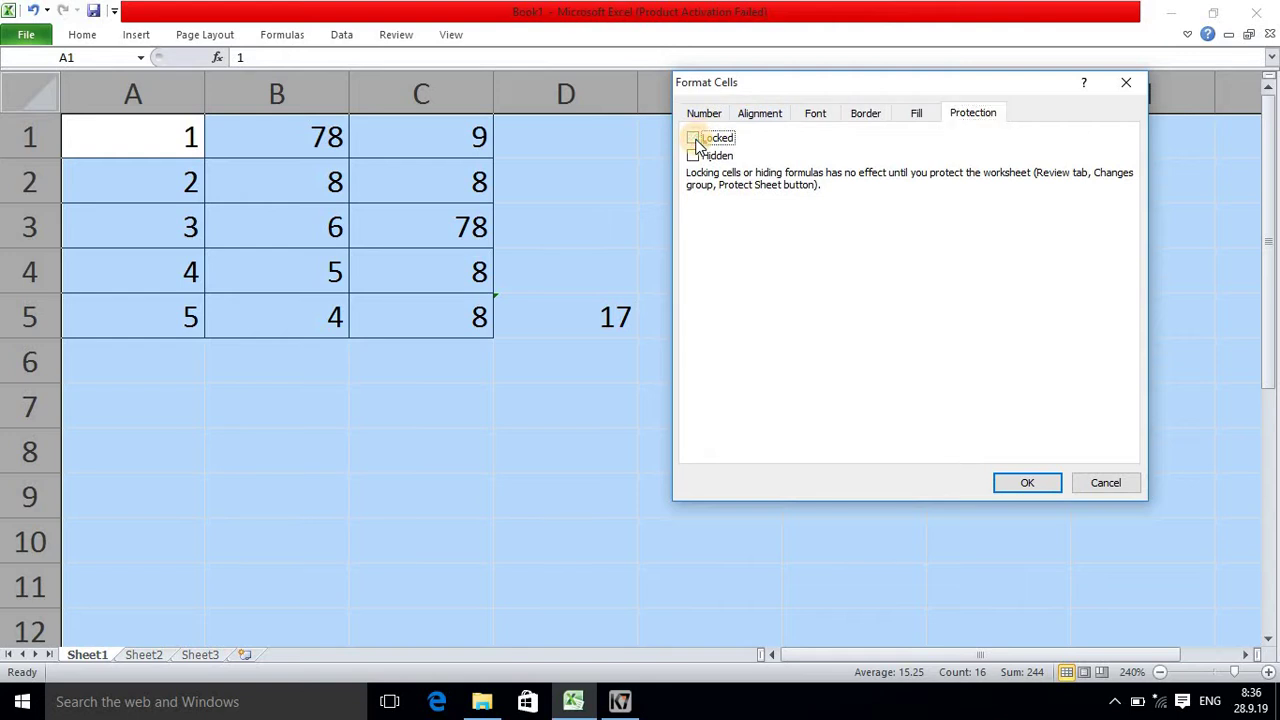
pyautogui.click(1030, 483)
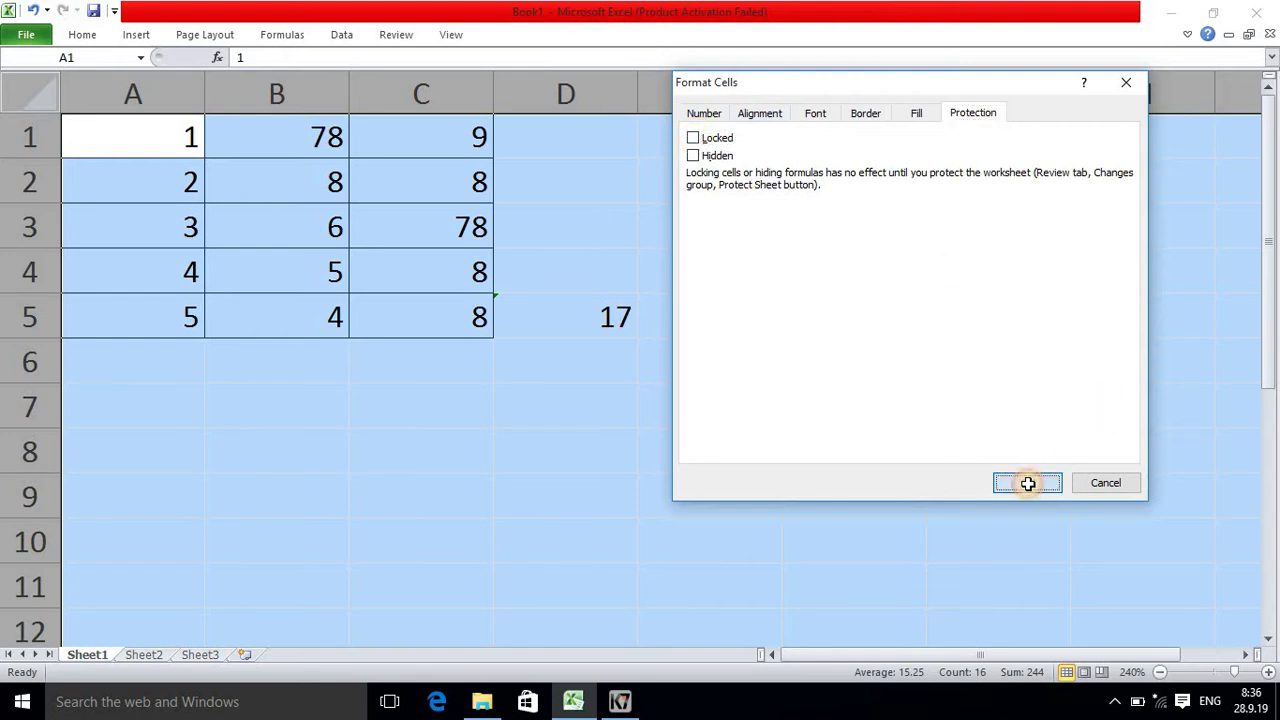
pyautogui.click(627, 496)
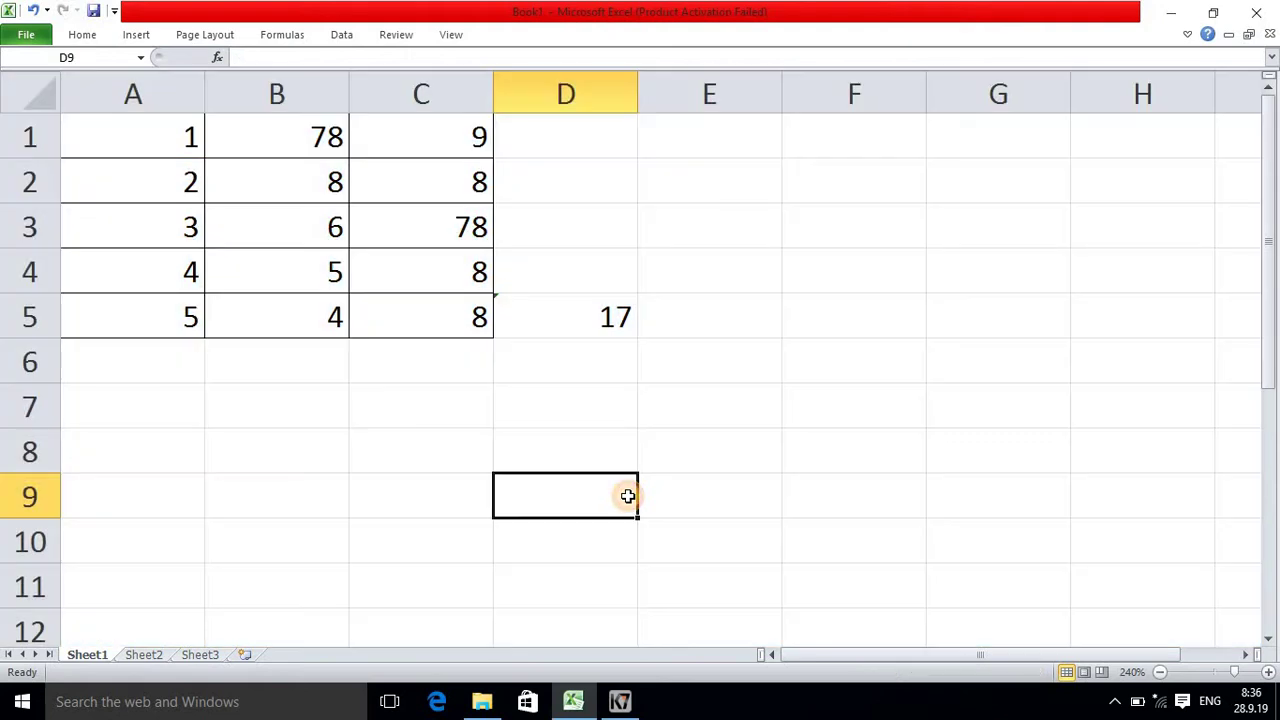
pyautogui.click(591, 324)
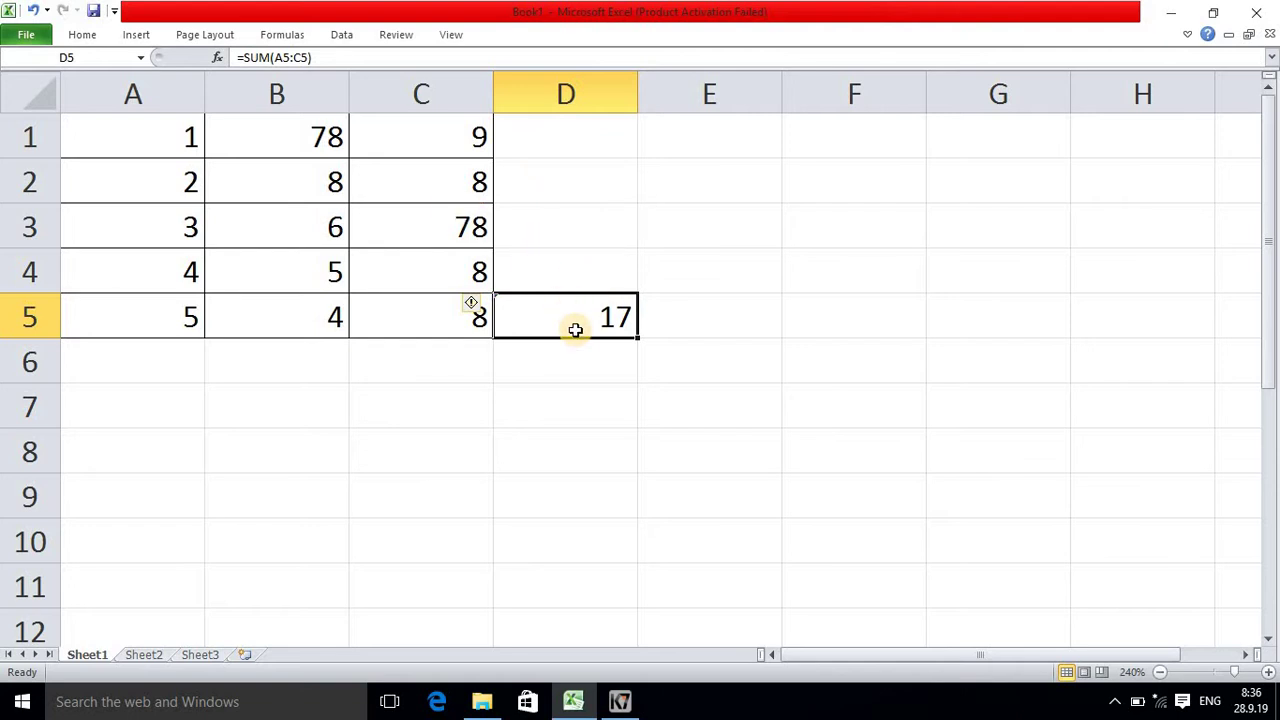
# Step: Turn on both Locked and Hidden for D5's =SUM(A5:C5) formula
pyautogui.hotkey('ctrl', '1')
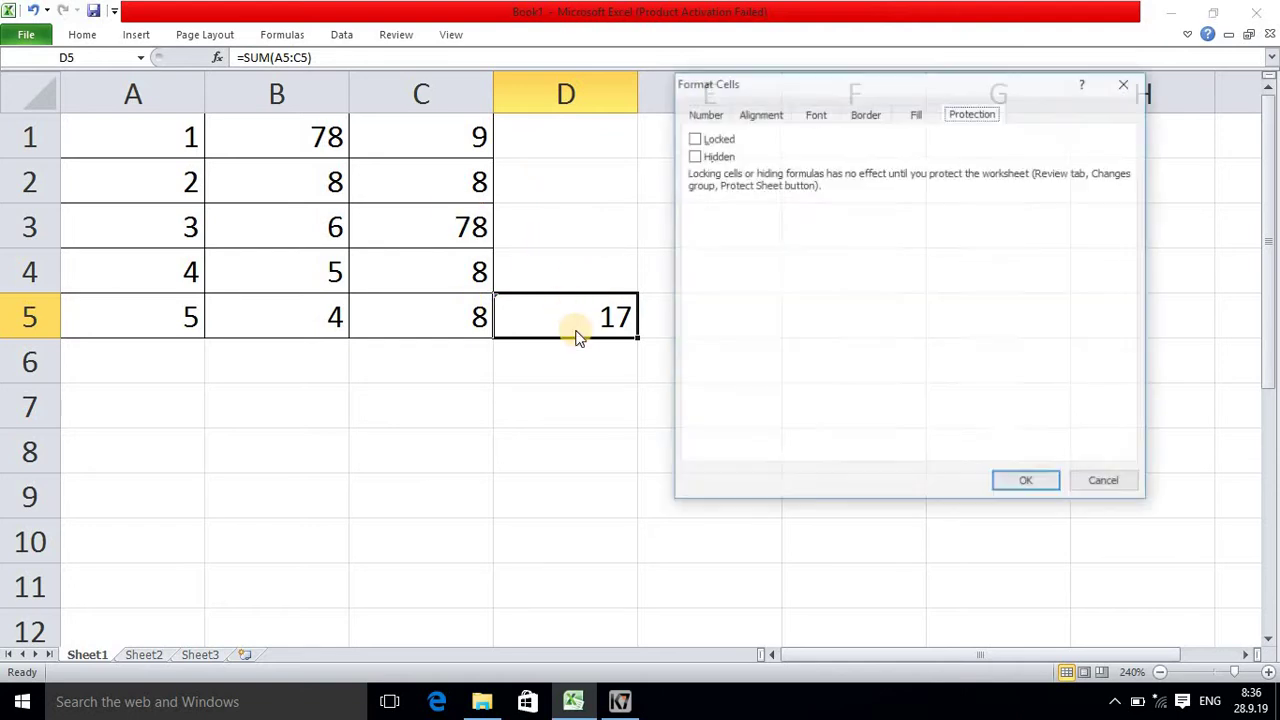
pyautogui.click(693, 139)
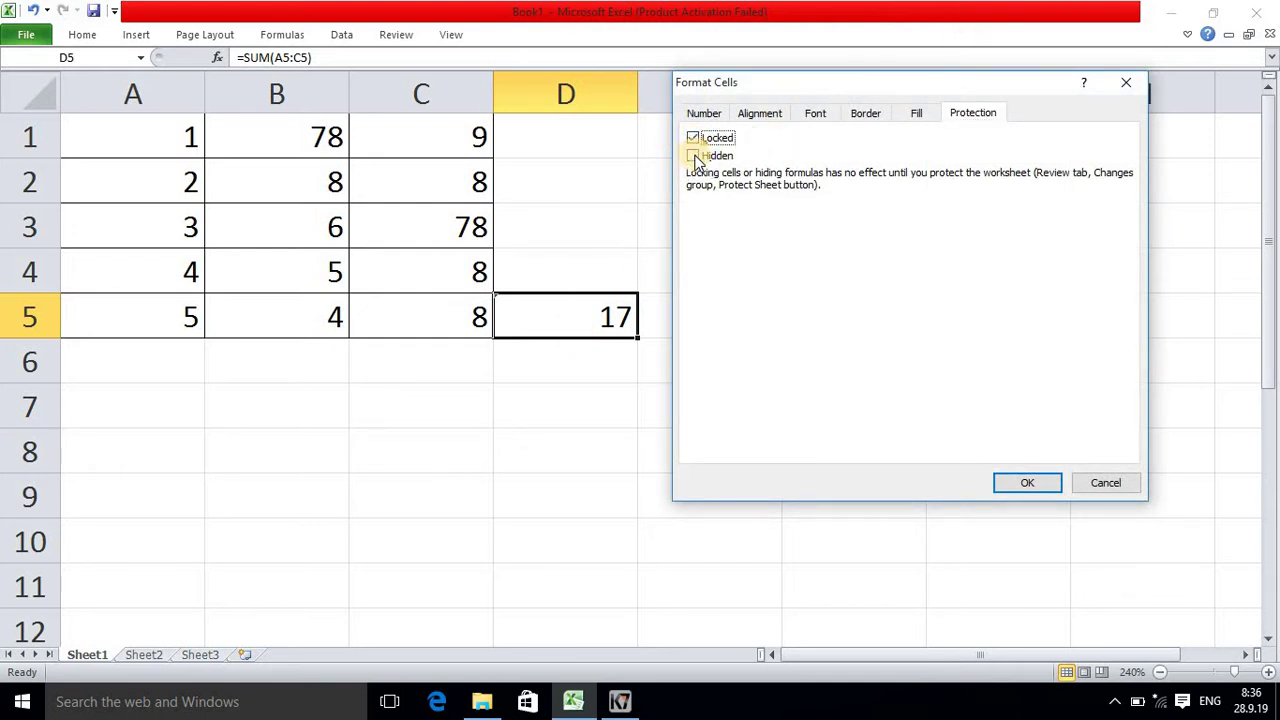
pyautogui.click(694, 157)
pyautogui.click(1024, 487)
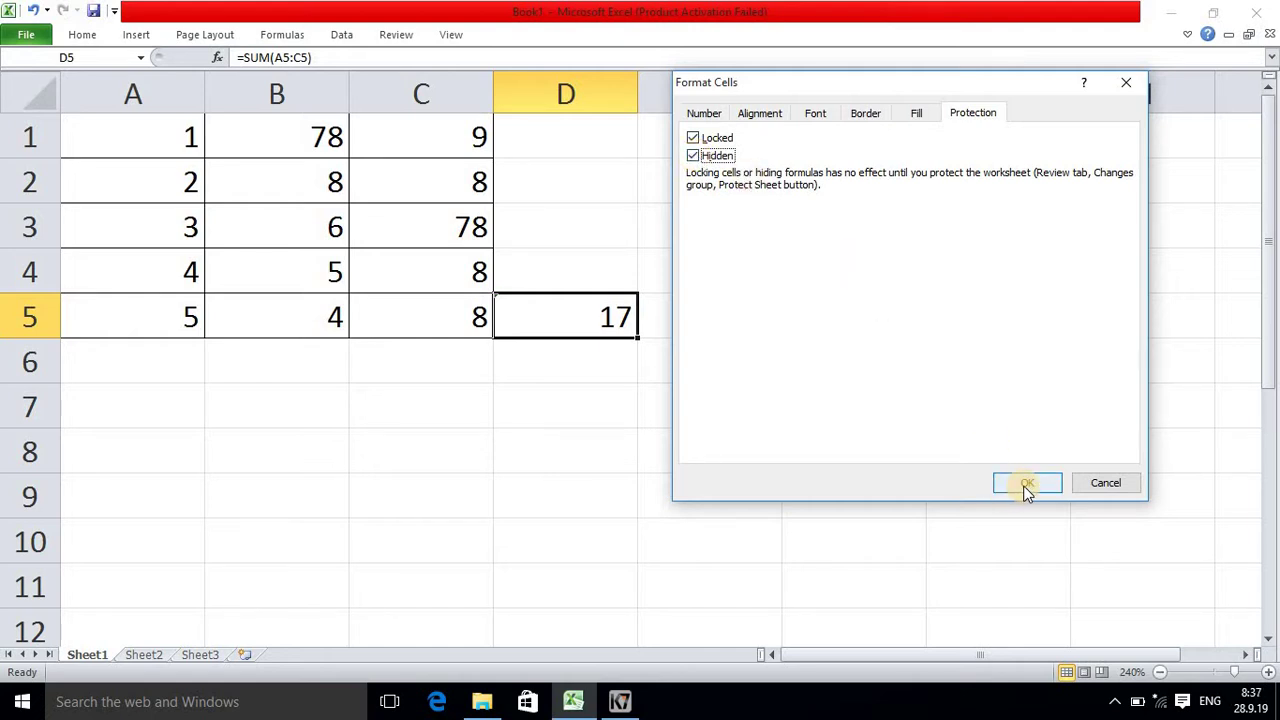
# Step: Protect Sheet1 with the default permissions so D5's SUM formula is hidden, then select D4
pyautogui.click(403, 34)
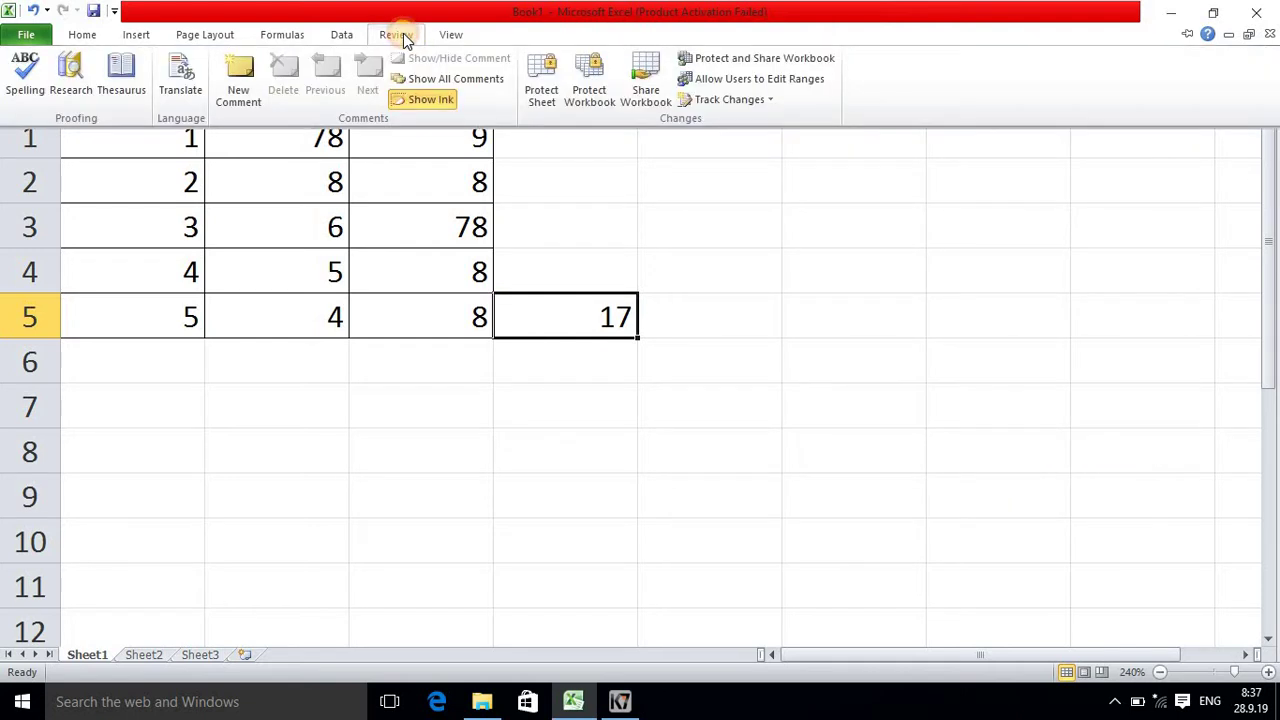
pyautogui.click(553, 82)
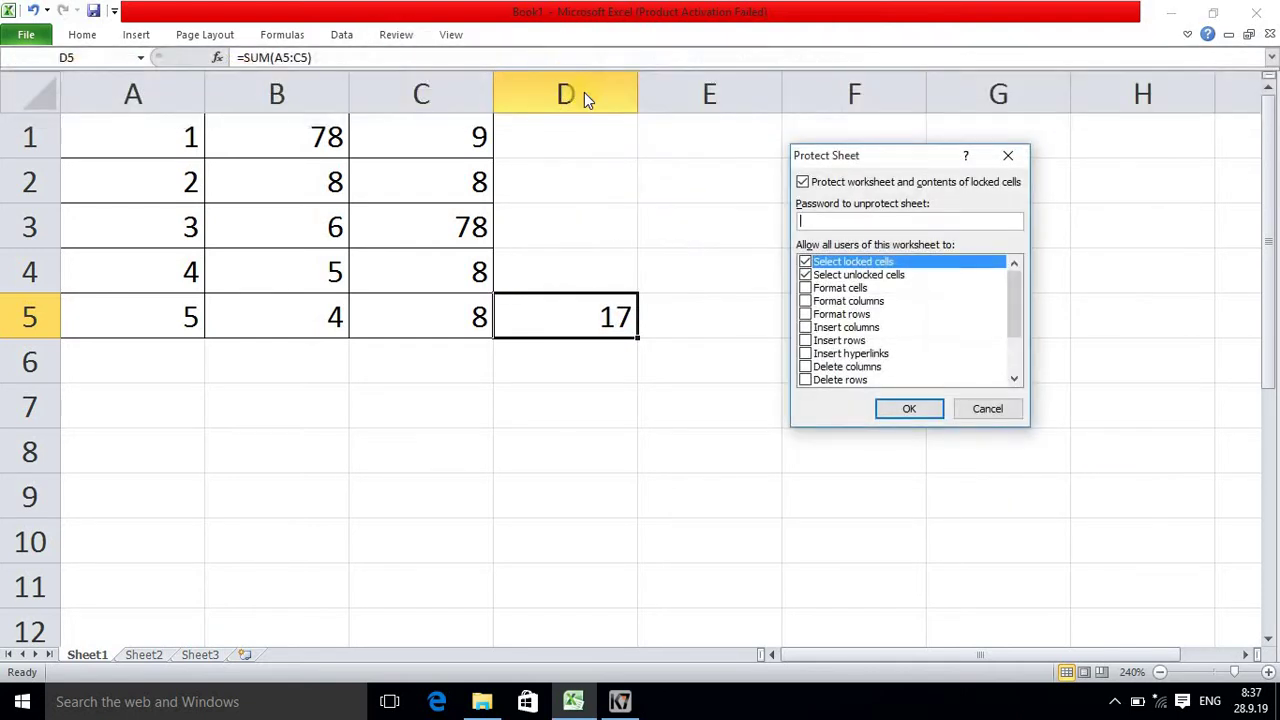
pyautogui.click(903, 408)
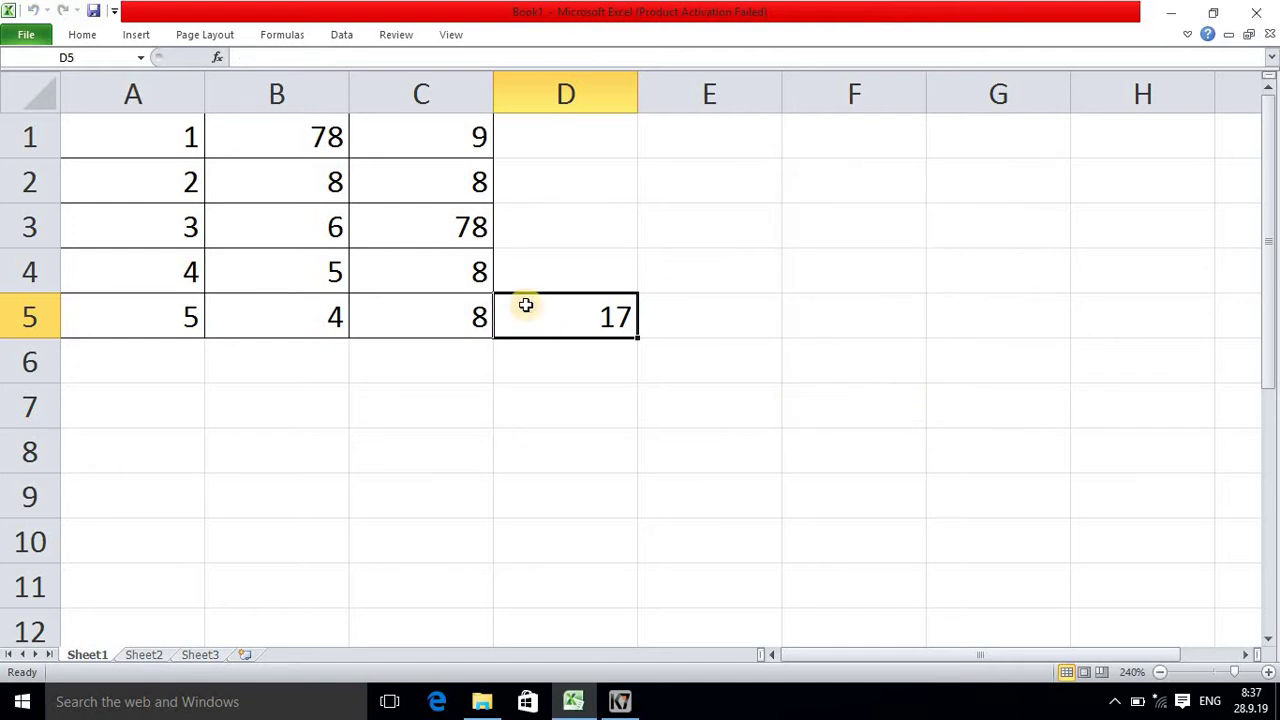
pyautogui.click(598, 282)
pyautogui.click(590, 314)
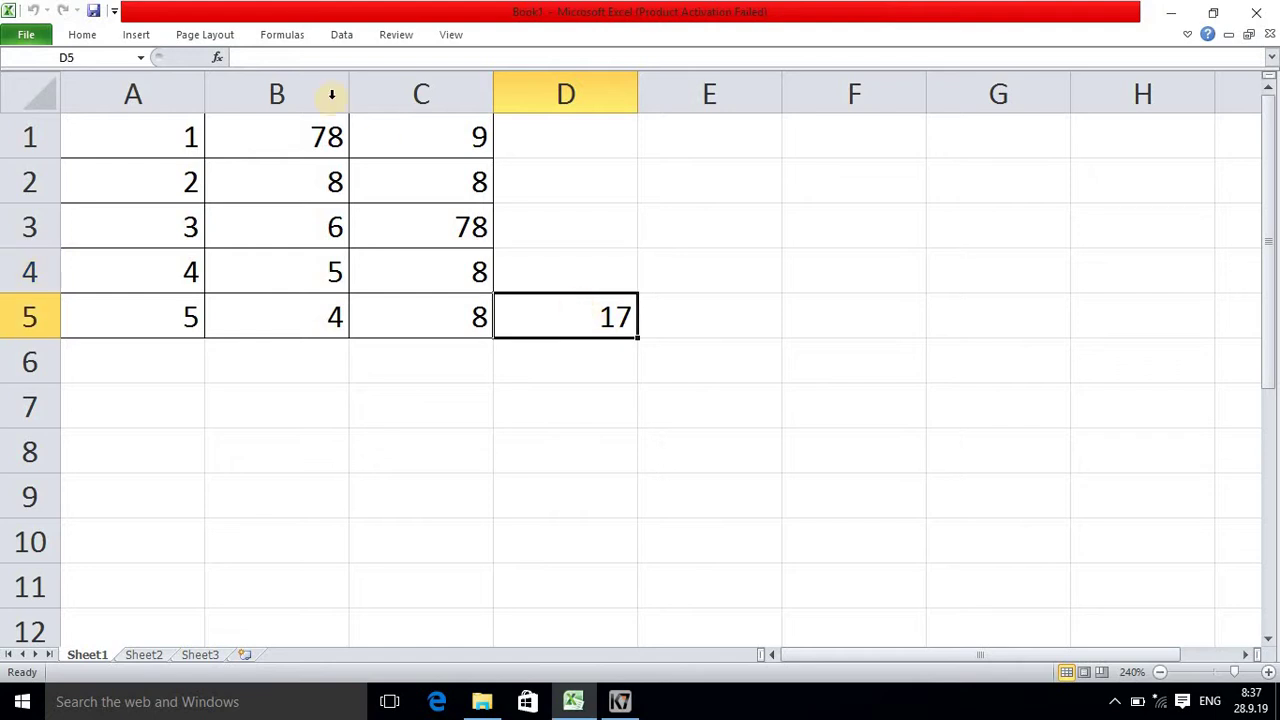
pyautogui.doubleClick(488, 257)
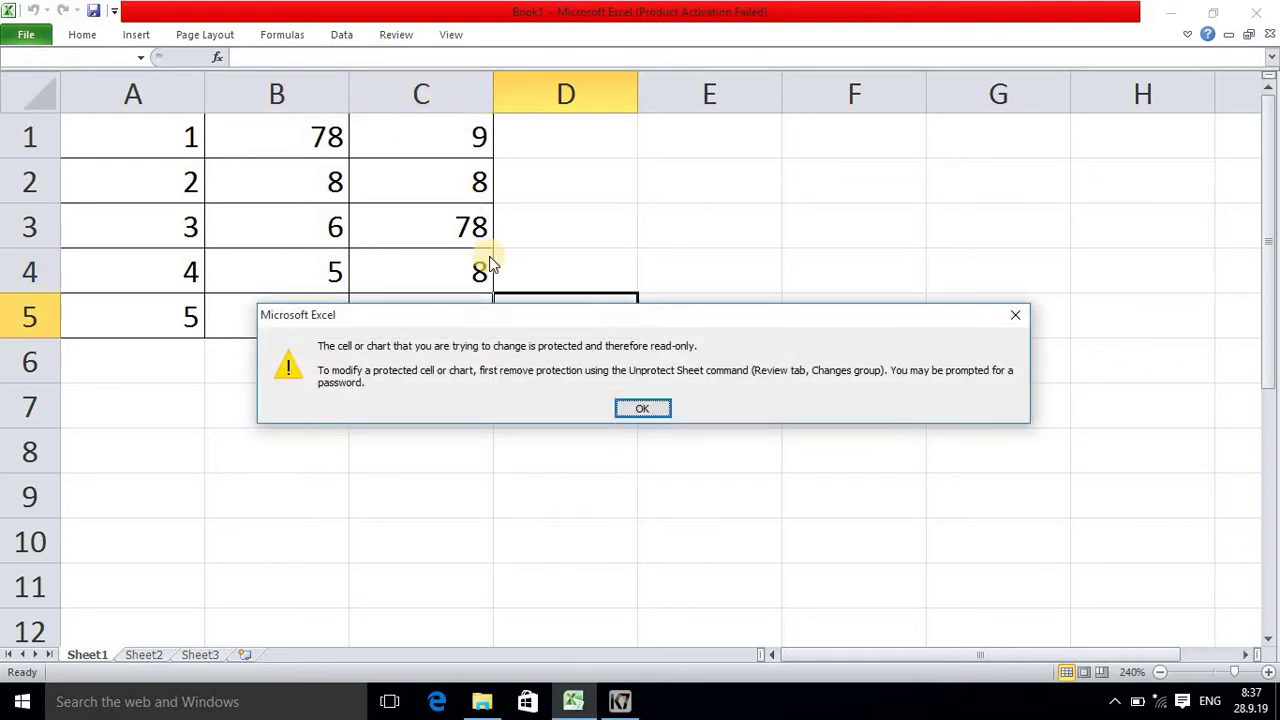
pyautogui.click(645, 412)
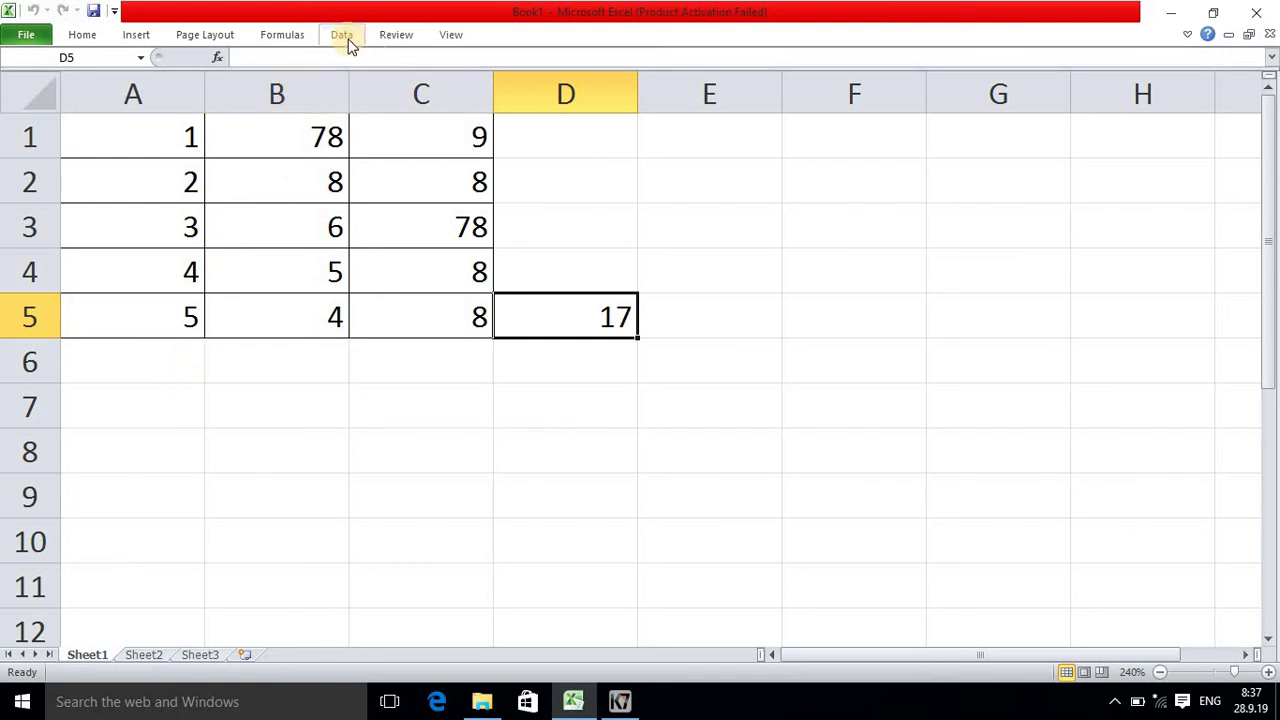
# Step: Lock the workbook structure with a password, entering it and confirming it
pyautogui.click(388, 36)
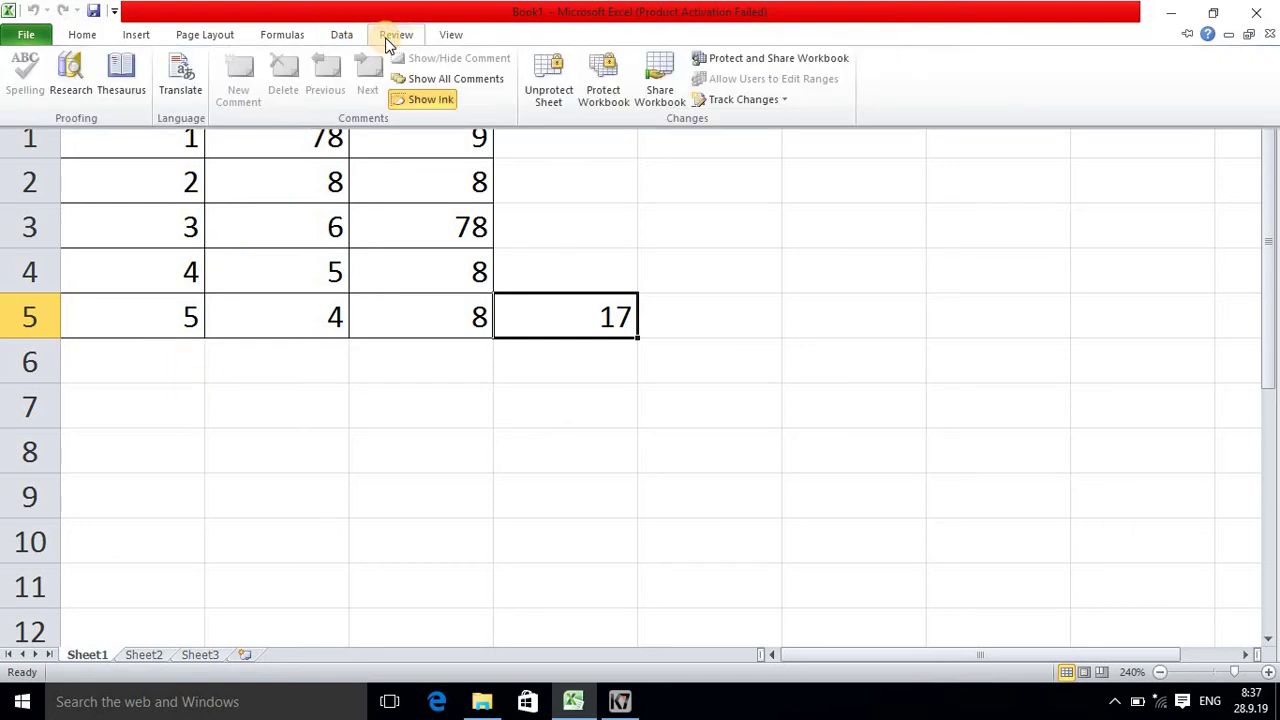
pyautogui.click(603, 86)
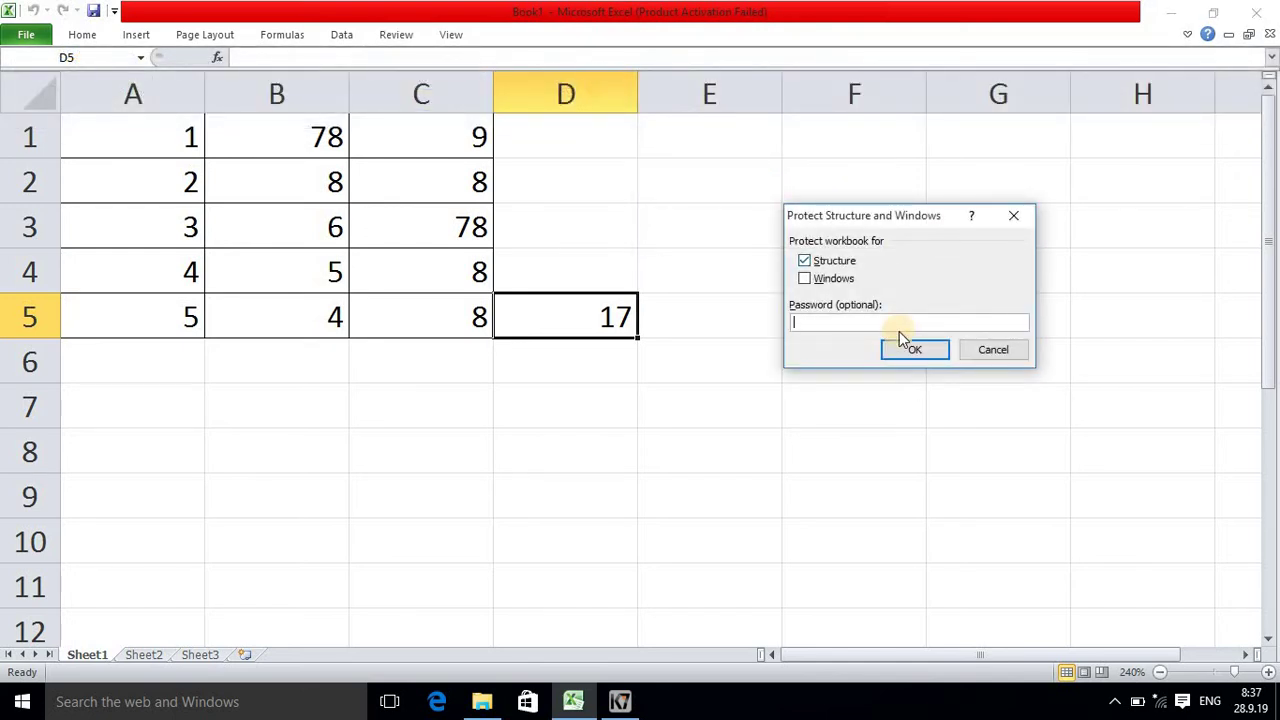
pyautogui.write('12')
pyautogui.click(907, 352)
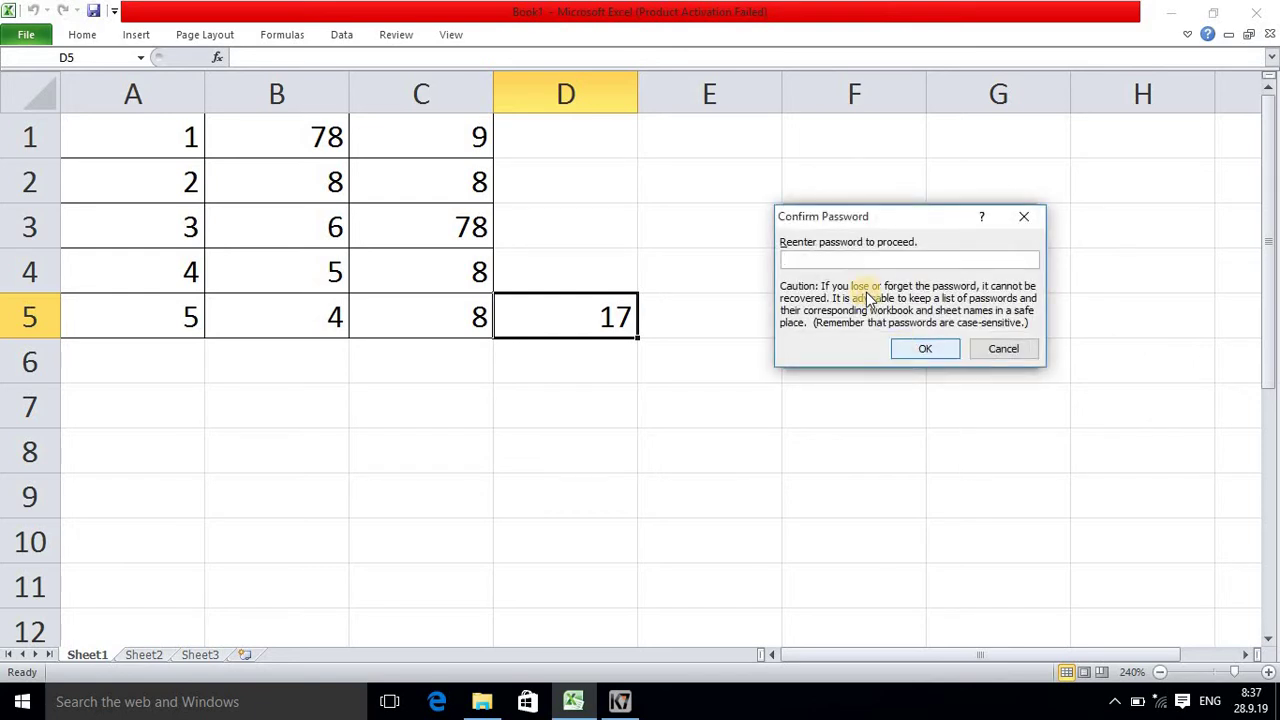
pyautogui.write('12')
pyautogui.click(942, 353)
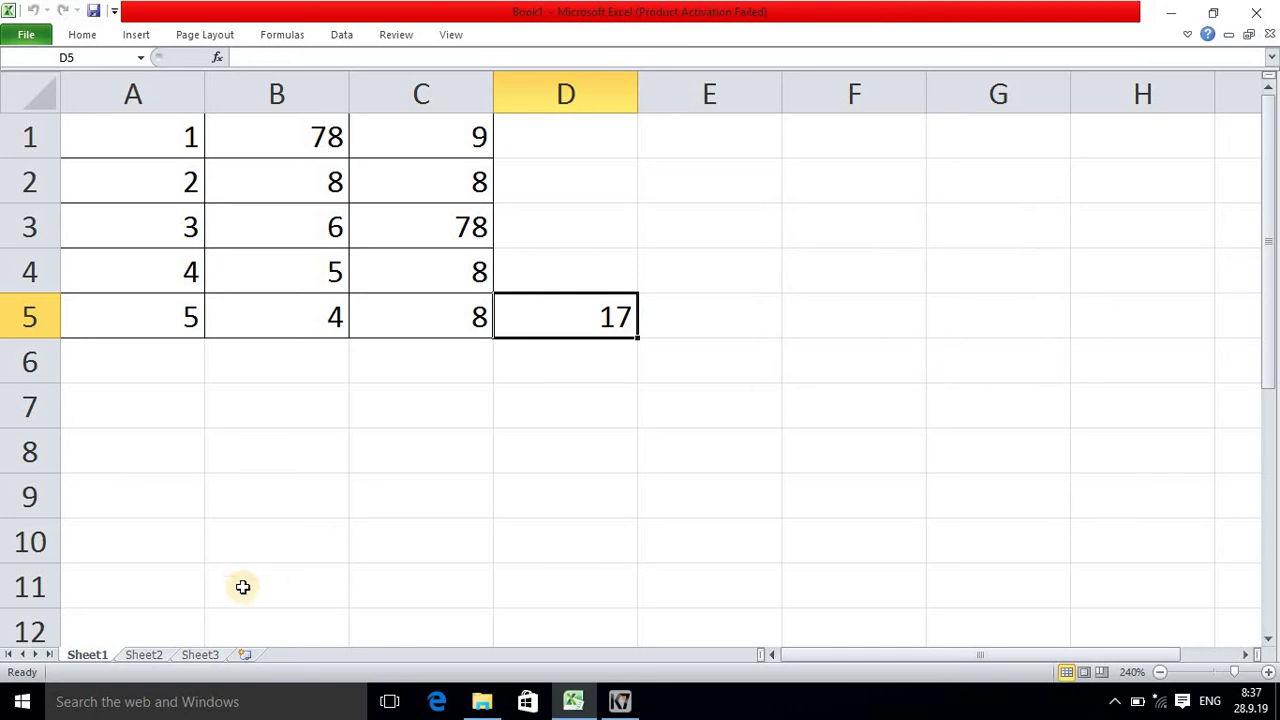
pyautogui.rightClick(138, 660)
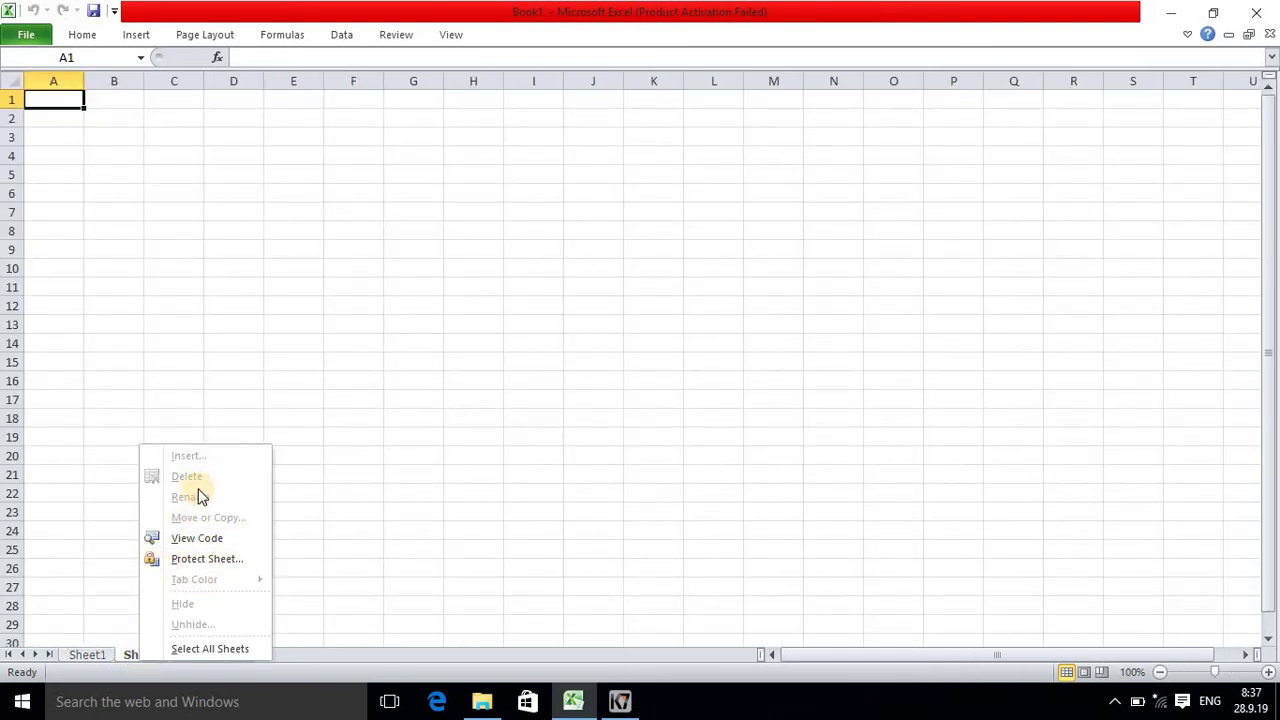
pyautogui.rightClick(87, 657)
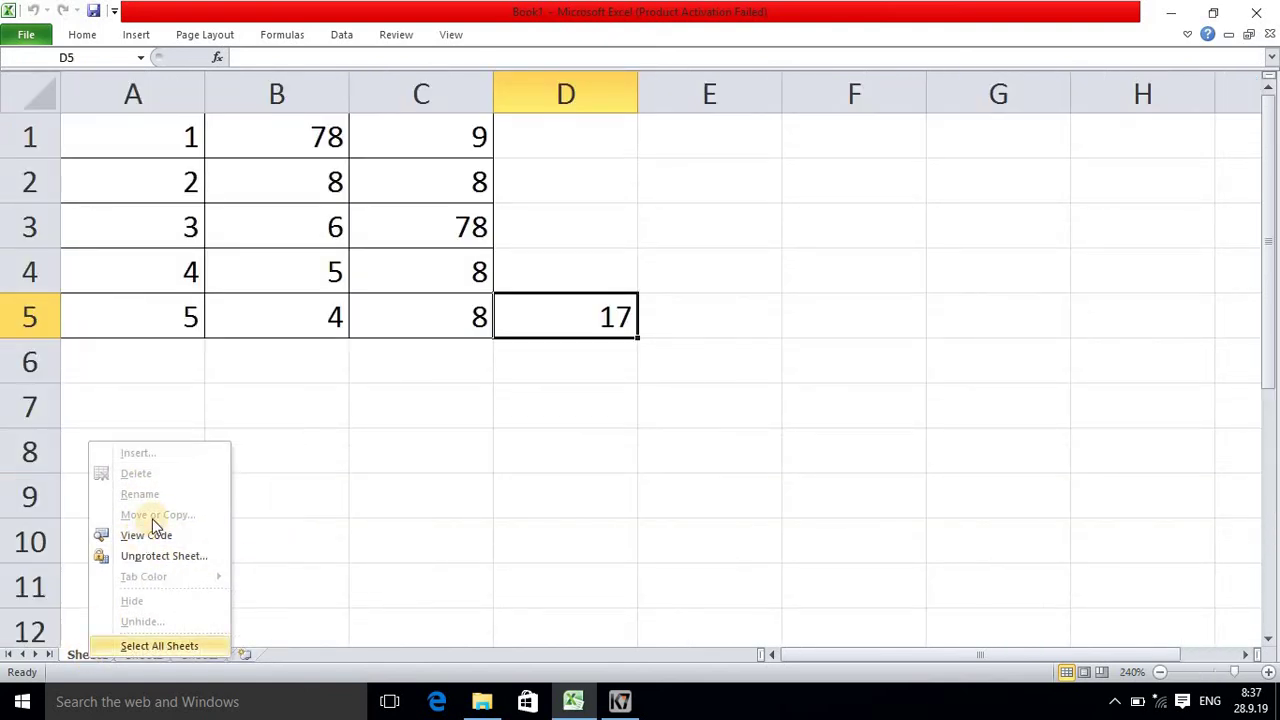
pyautogui.click(576, 465)
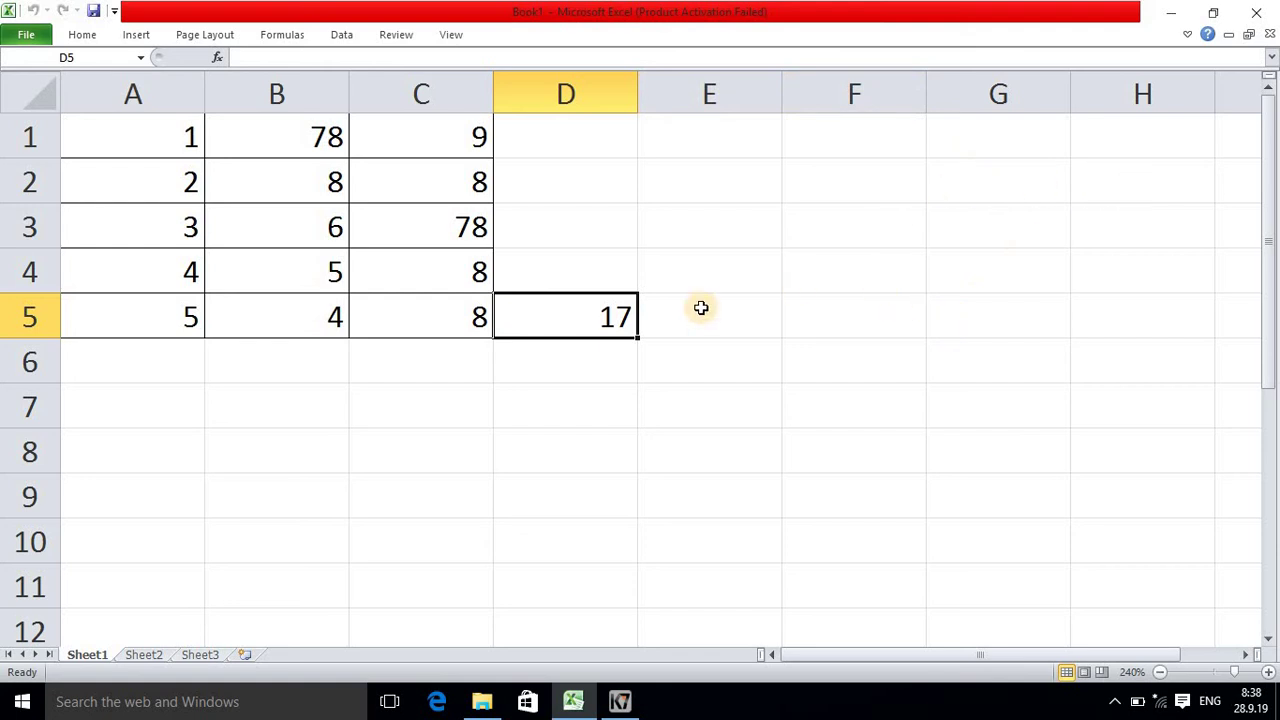
pyautogui.click(596, 318)
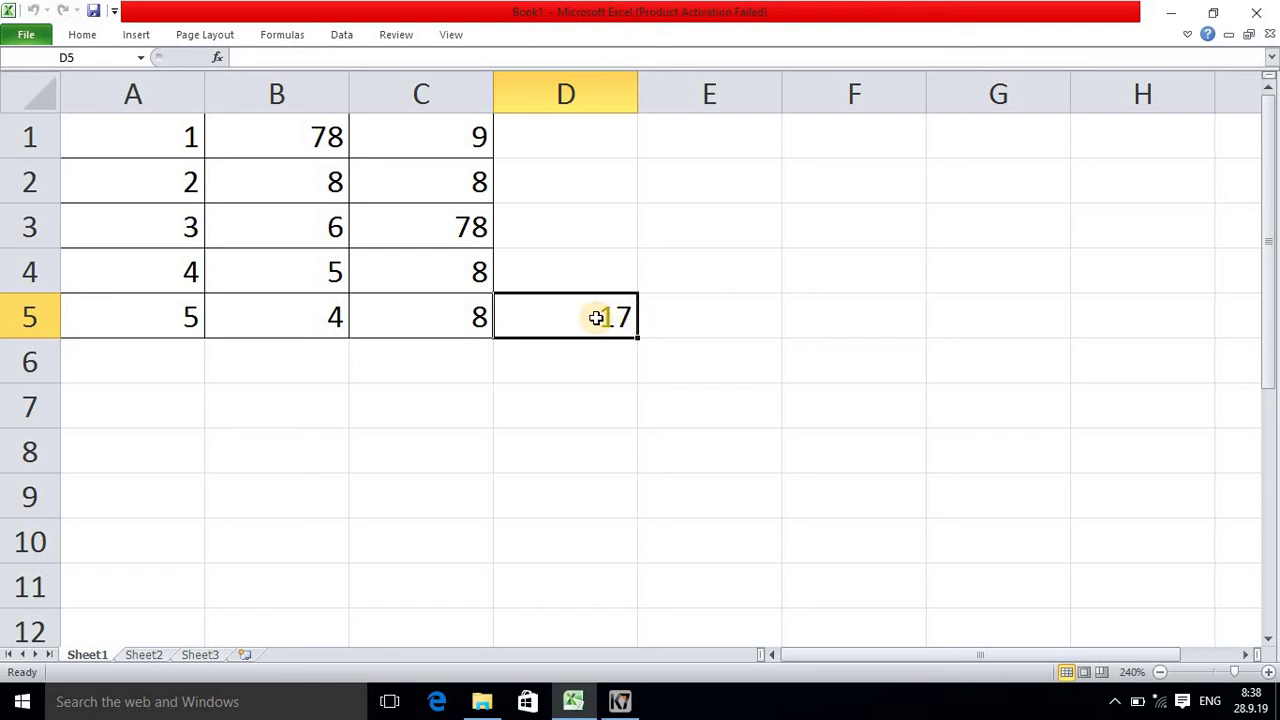